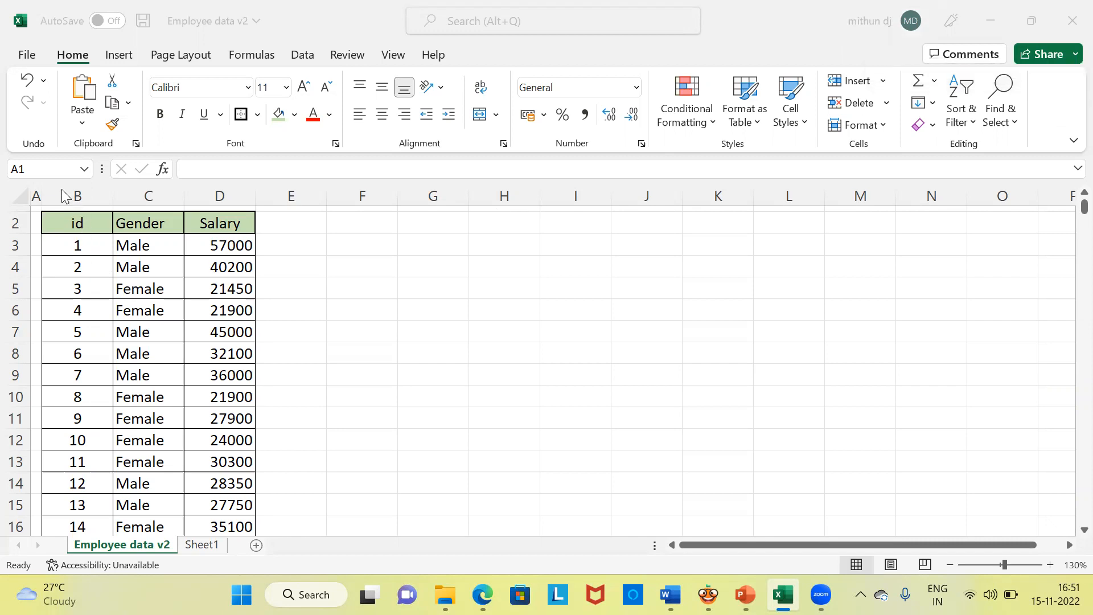
Examine the id, Gender and Salary columns of the employee data, including the first records and the last row.
{"action": "left_click", "coordinate": [73, 223]}
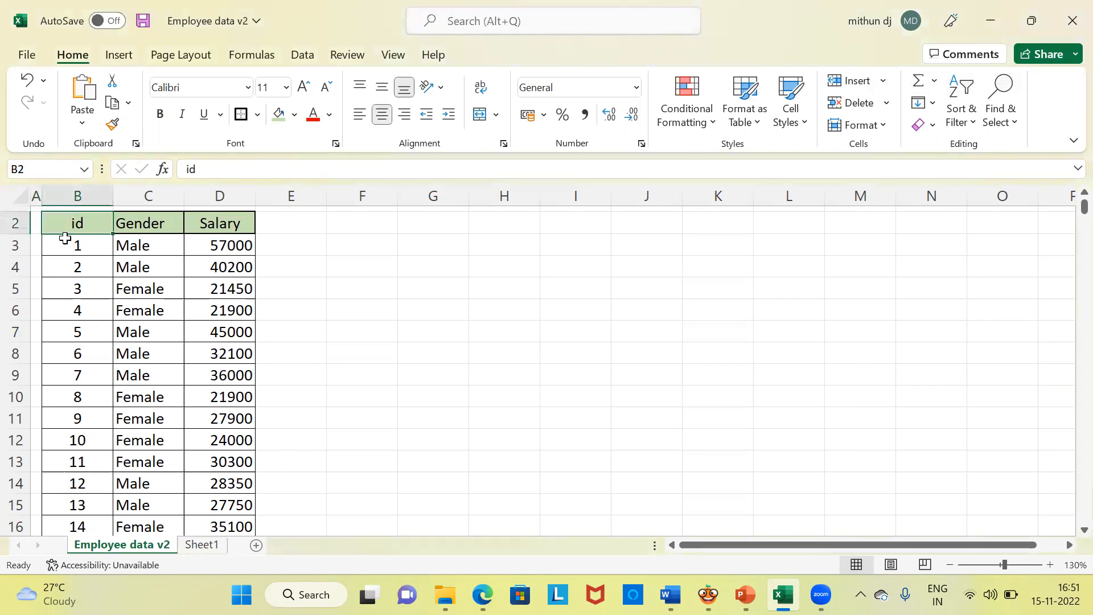
{"action": "left_click", "coordinate": [164, 222]}
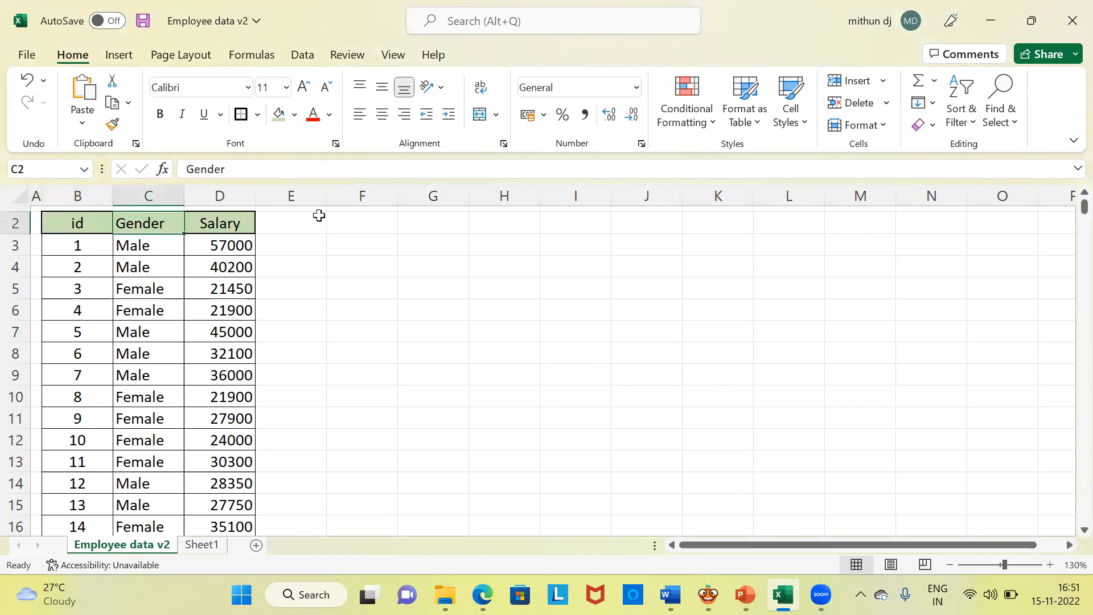
{"action": "left_click", "coordinate": [239, 224]}
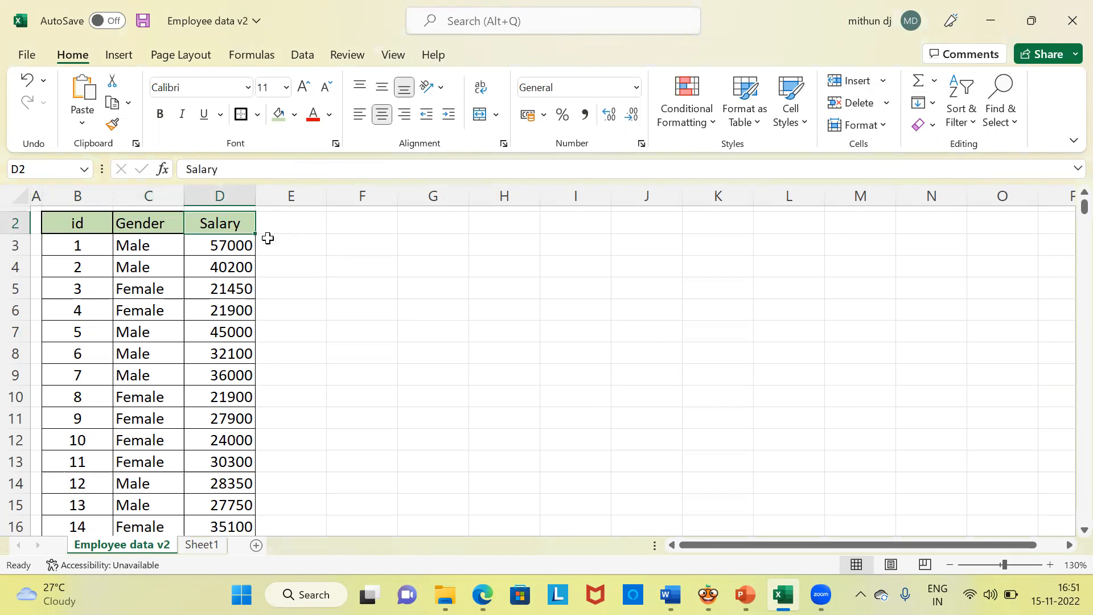
{"action": "left_click", "coordinate": [147, 251]}
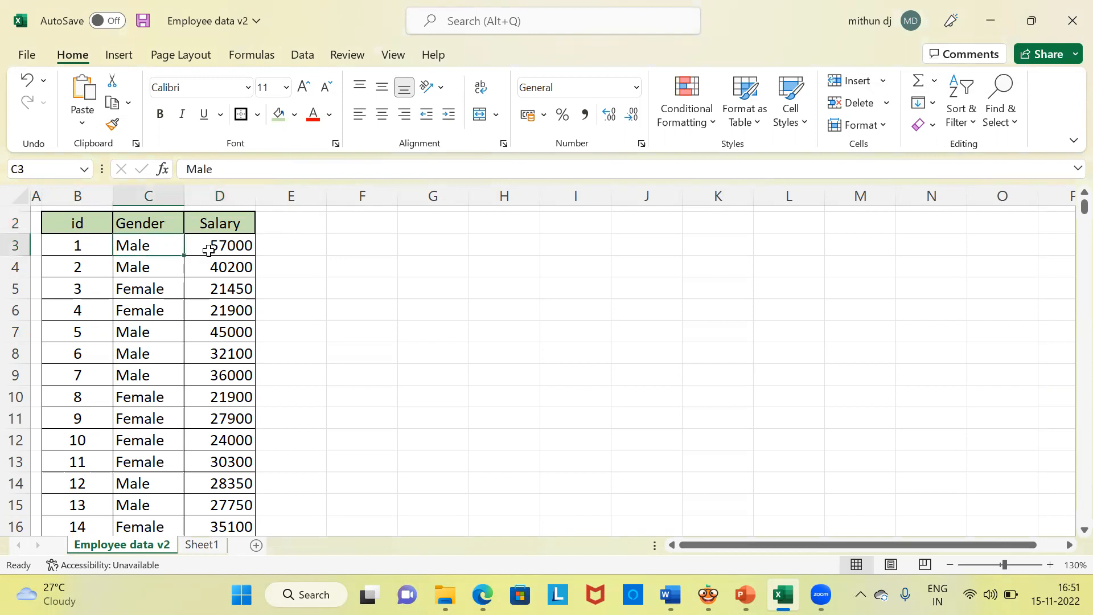
{"action": "left_click", "coordinate": [210, 248]}
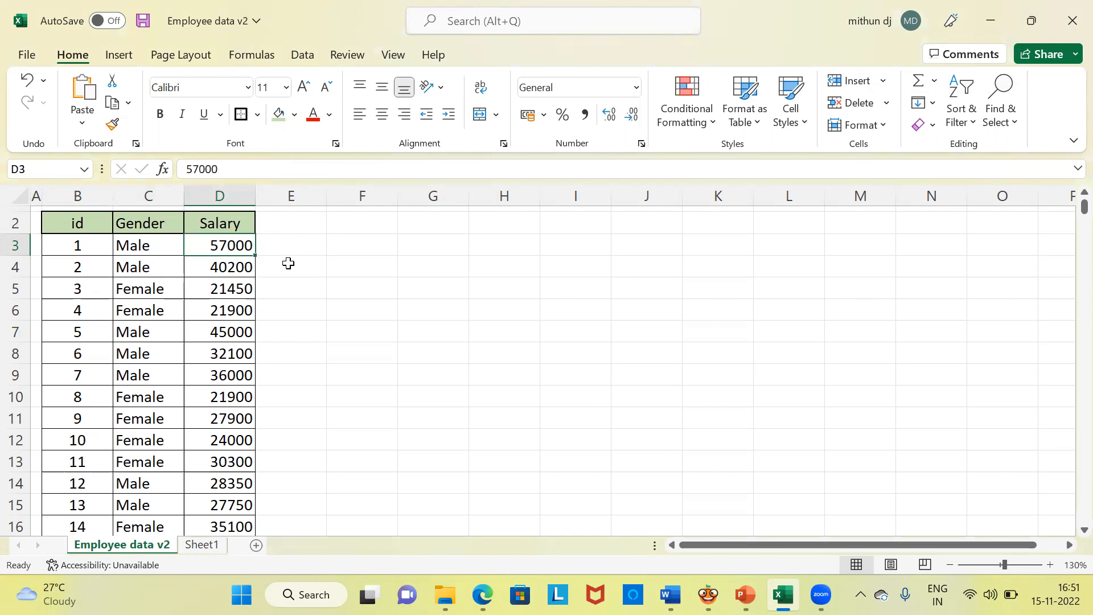
{"action": "left_click", "coordinate": [165, 272]}
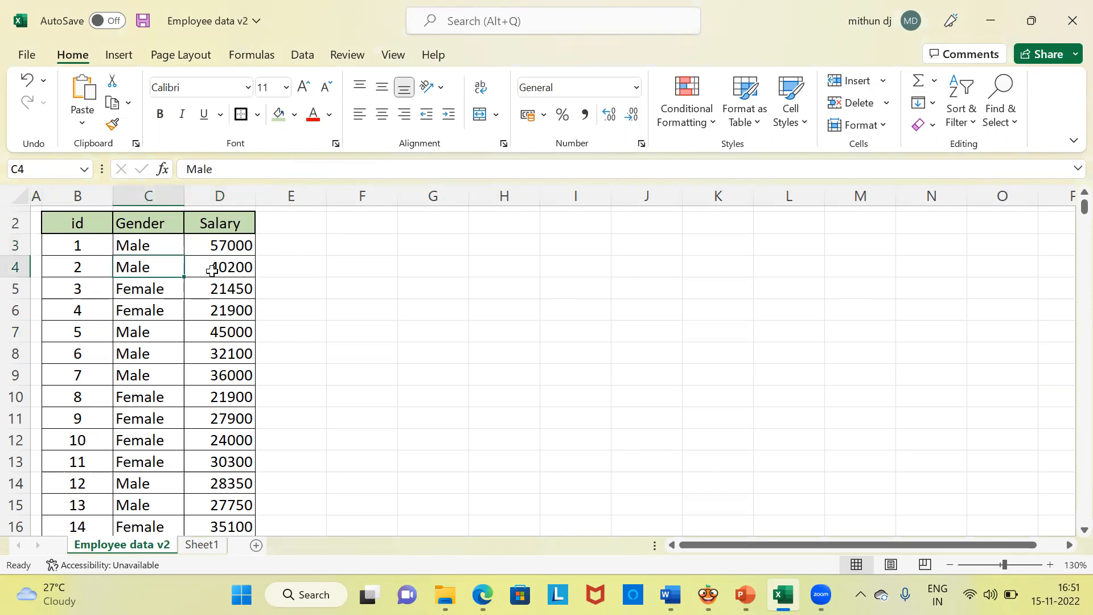
{"action": "left_click", "coordinate": [212, 271]}
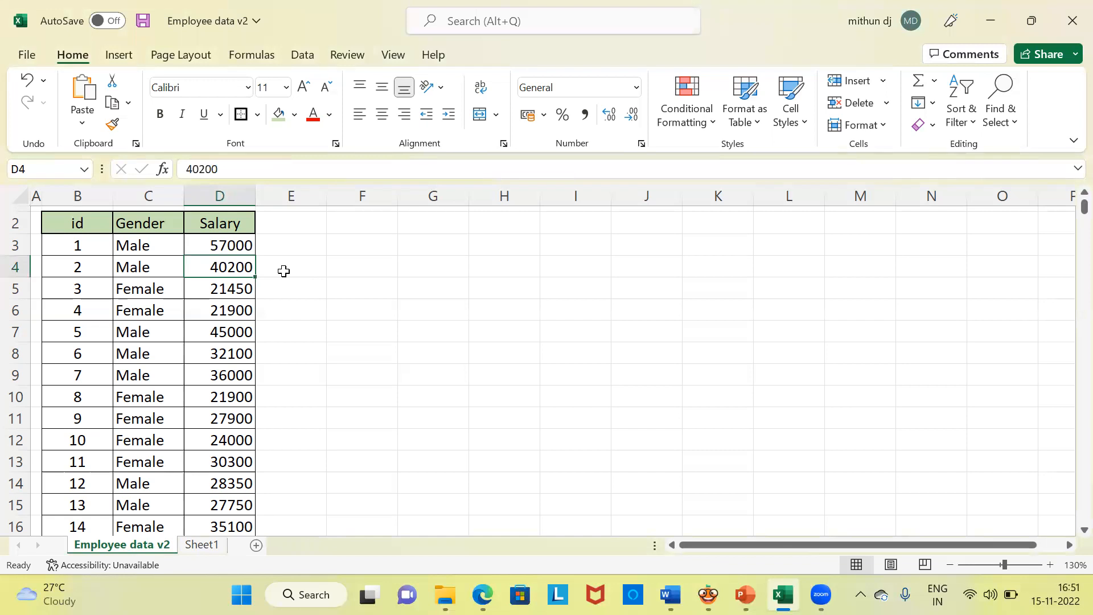
{"action": "left_click", "coordinate": [143, 293]}
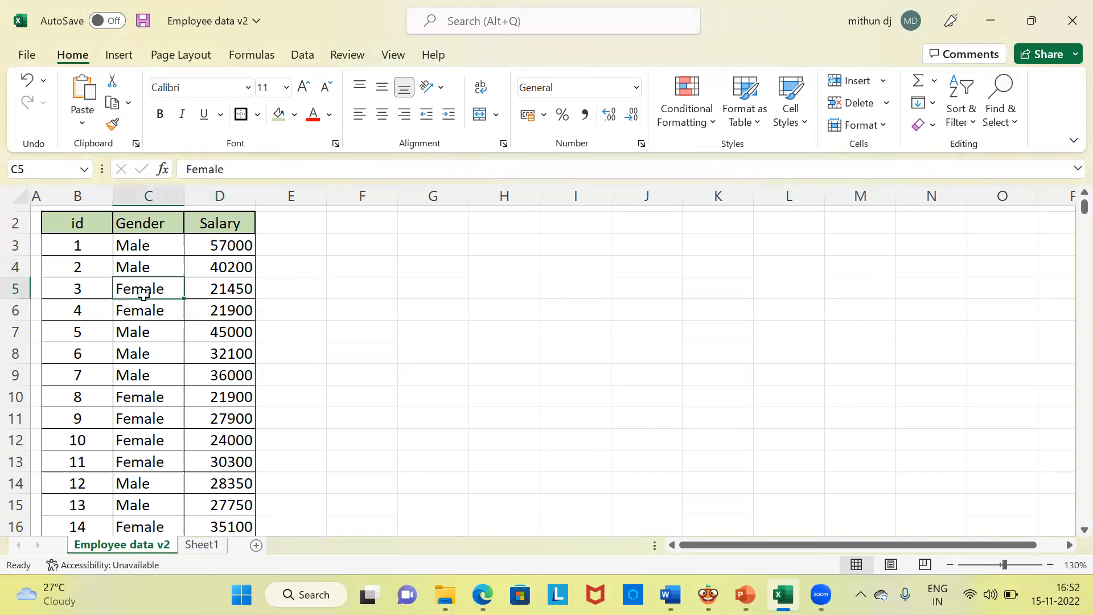
{"action": "left_click", "coordinate": [223, 291]}
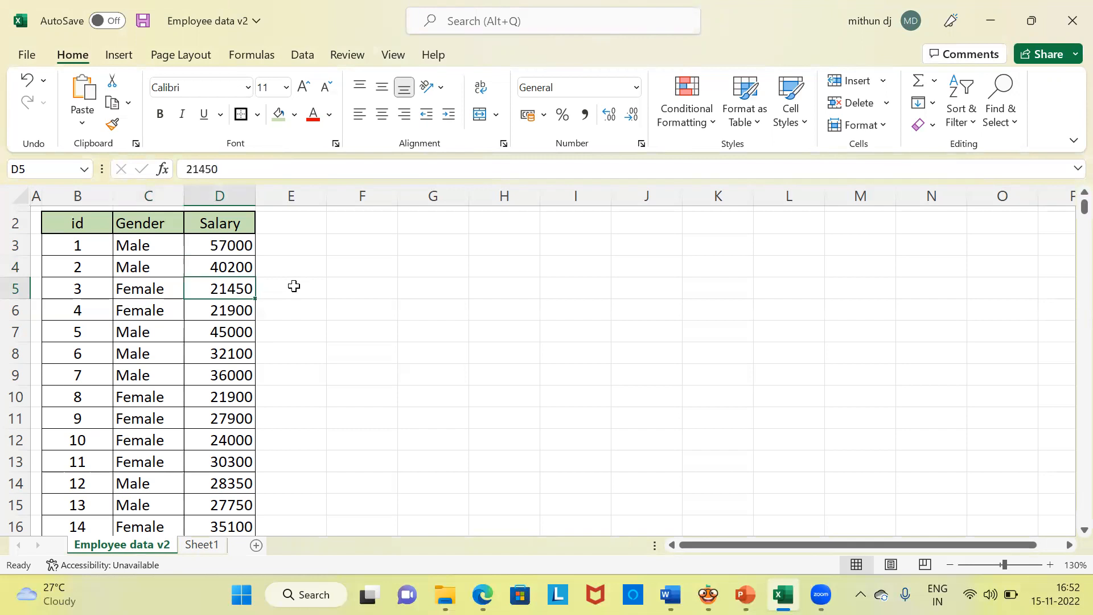
{"action": "left_click", "coordinate": [102, 247]}
{"action": "key", "text": "ctrl+Down"}
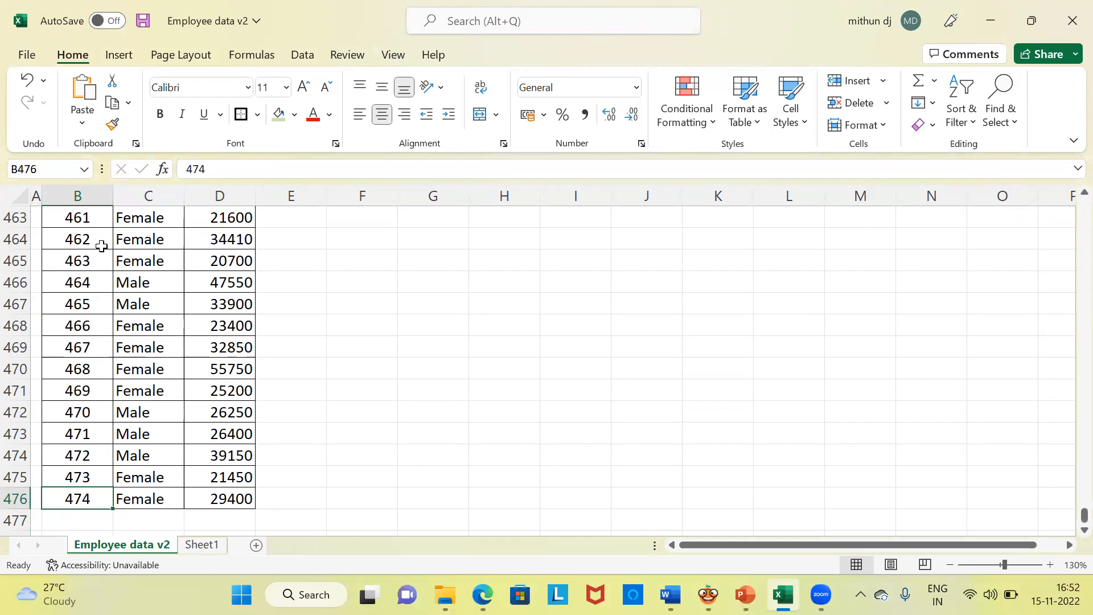
{"action": "key", "text": "ctrl+Up"}
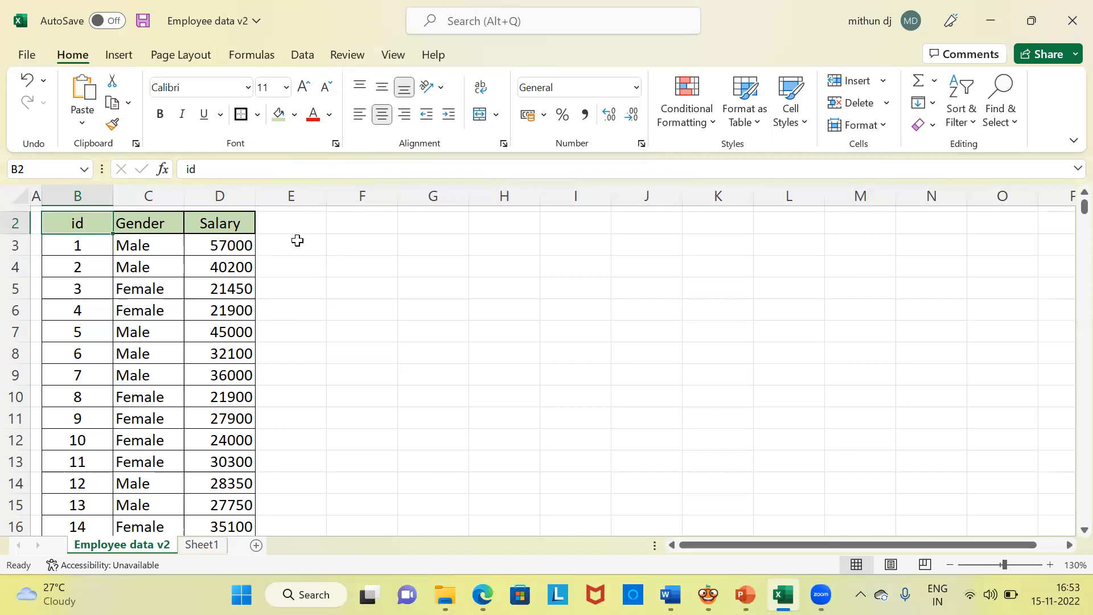
{"action": "left_click", "coordinate": [235, 197]}
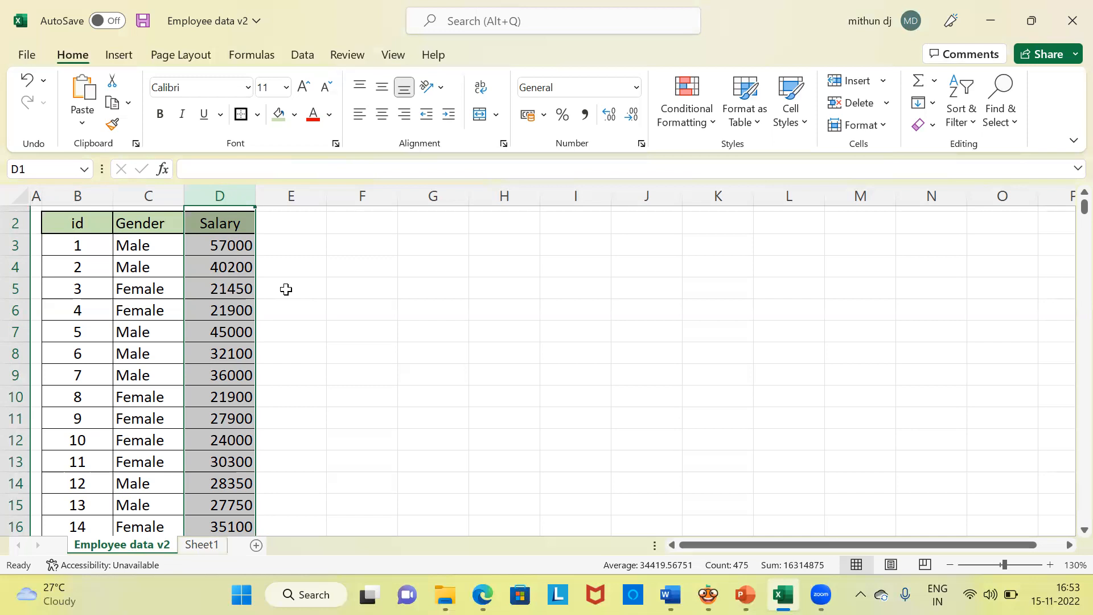
Review the separate female and male salary columns on Sheet1.
{"action": "left_click", "coordinate": [202, 545]}
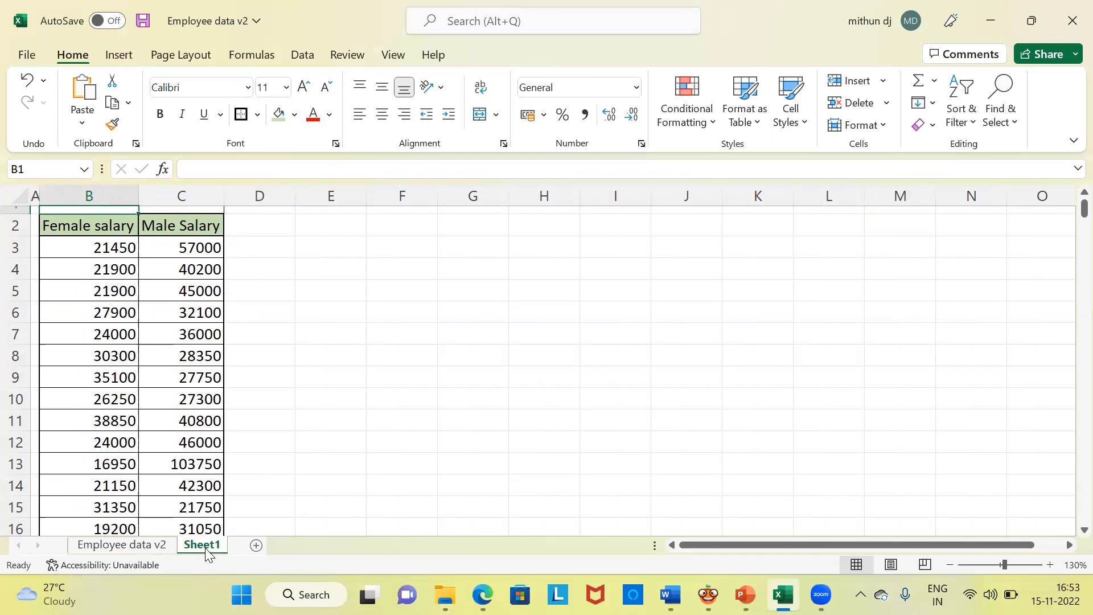
{"action": "left_click", "coordinate": [78, 233]}
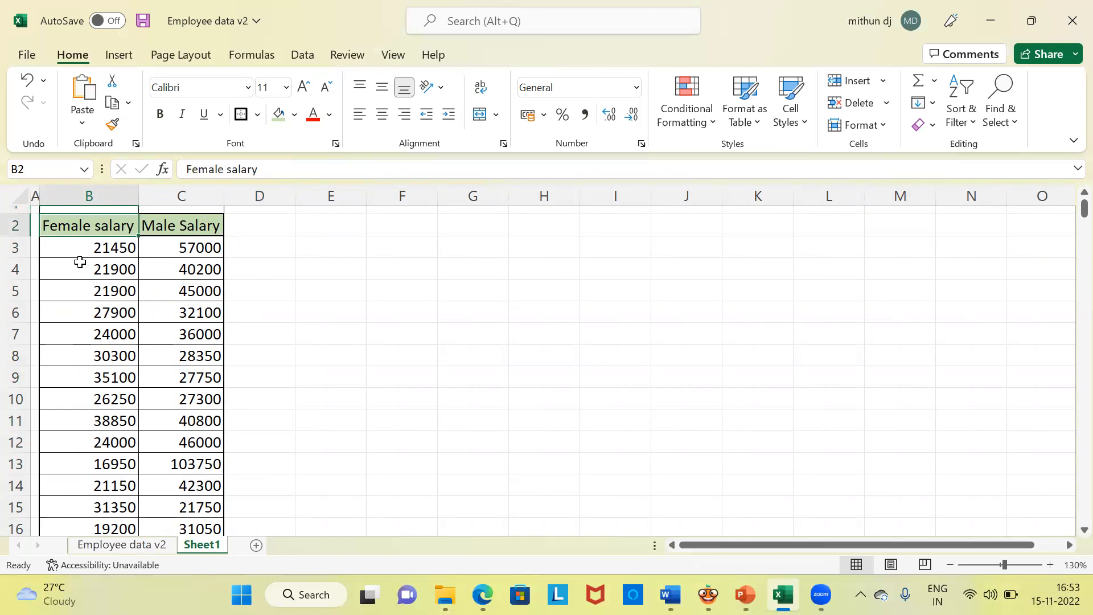
{"action": "left_click", "coordinate": [74, 254]}
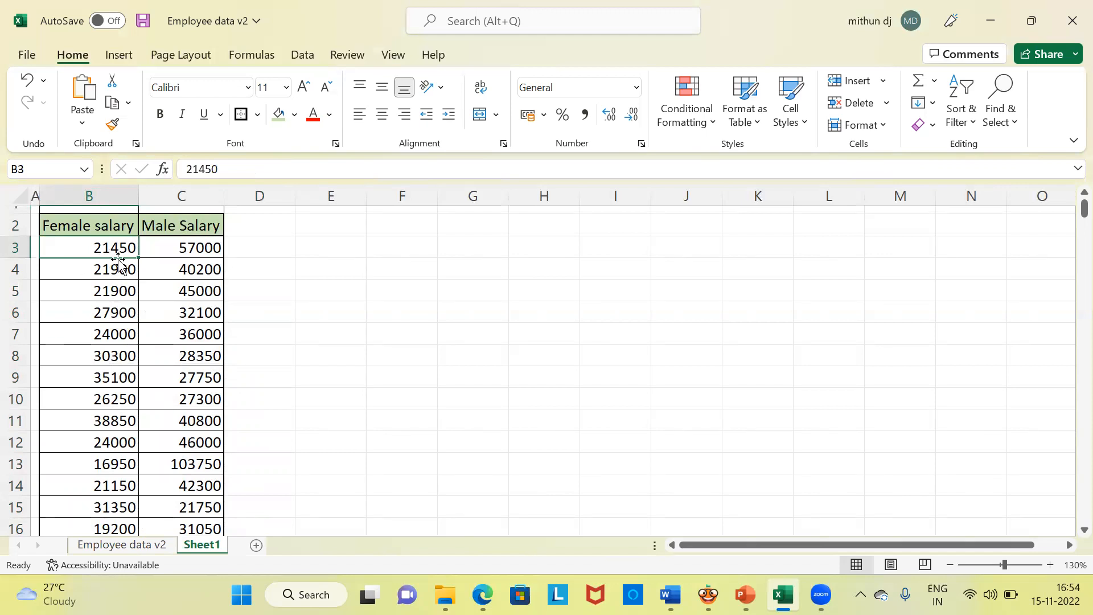
{"action": "left_click", "coordinate": [93, 272]}
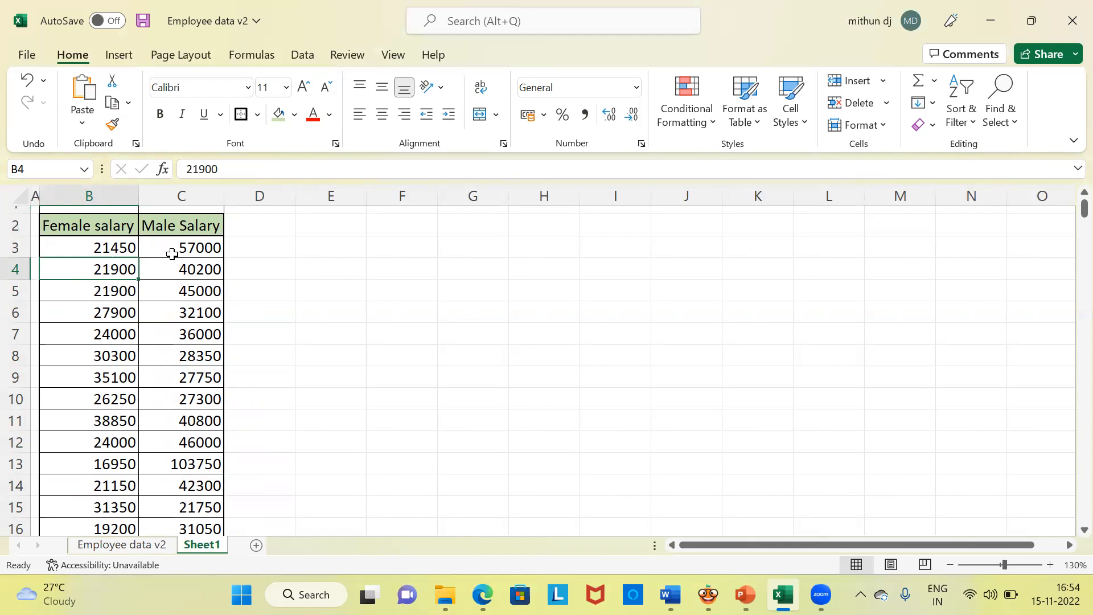
{"action": "left_click", "coordinate": [197, 195]}
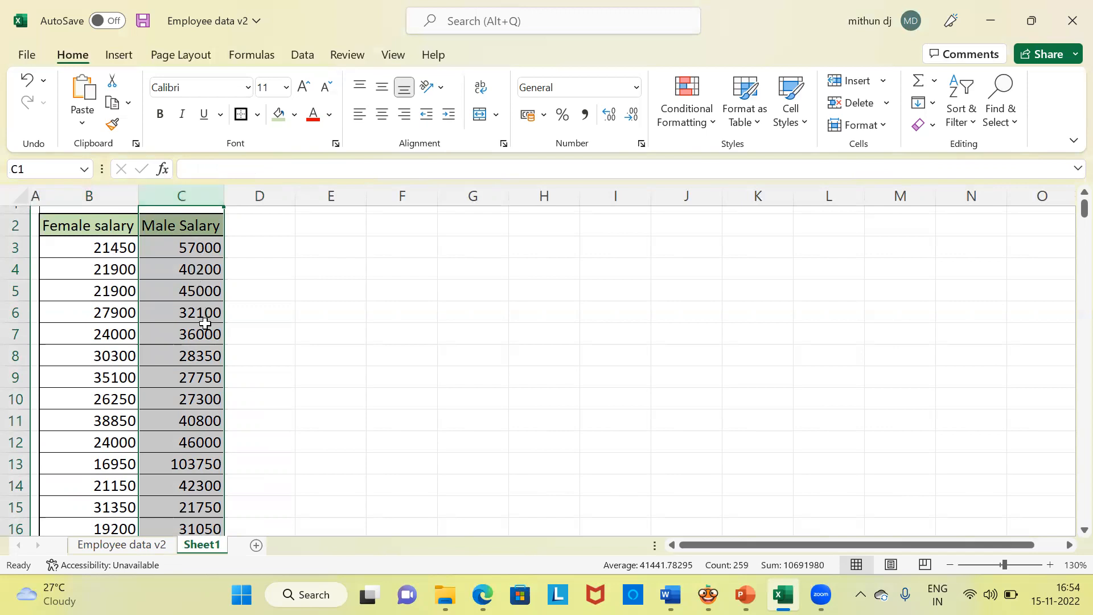
{"action": "left_click", "coordinate": [270, 232]}
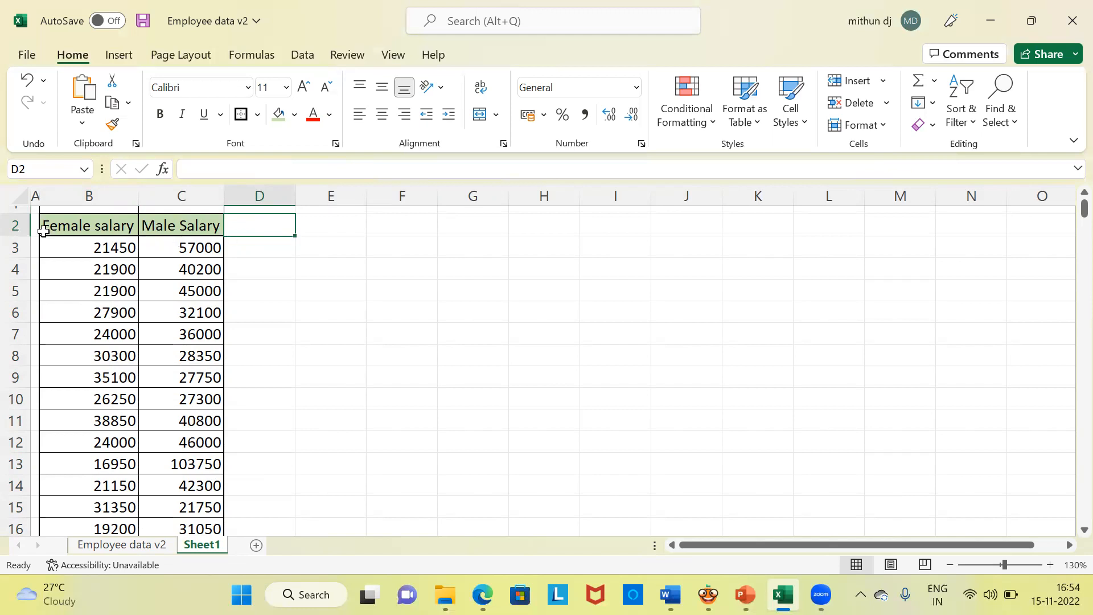
Start the t-Test: Two-Sample Assuming Unequal Variances from the Data Analysis tools.
{"action": "left_click", "coordinate": [38, 212]}
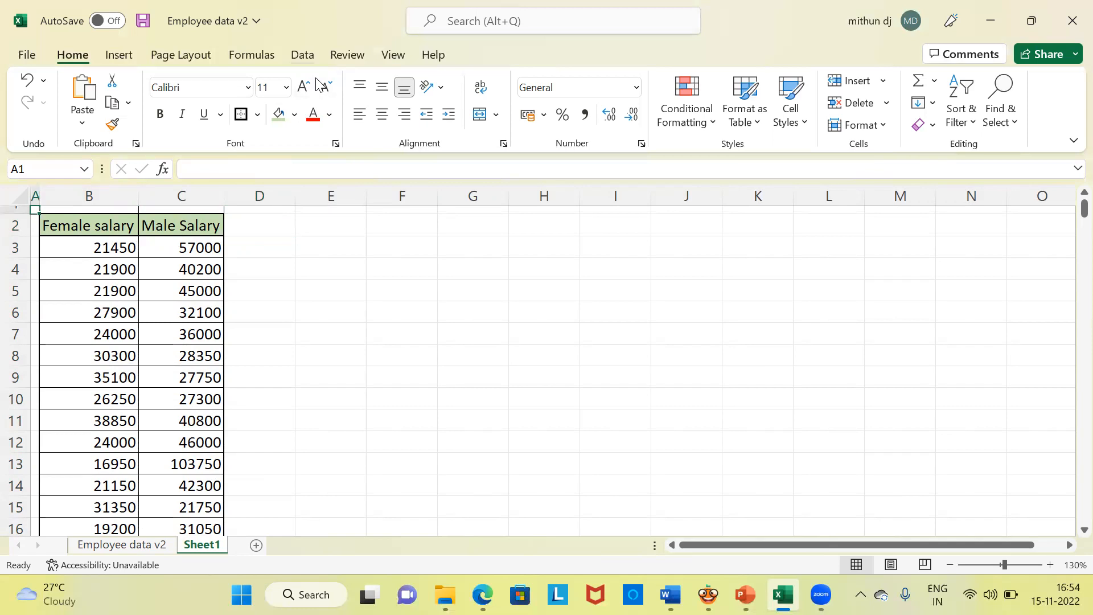
{"action": "scroll", "coordinate": [318, 85], "scroll_direction": "down", "scroll_amount": 4}
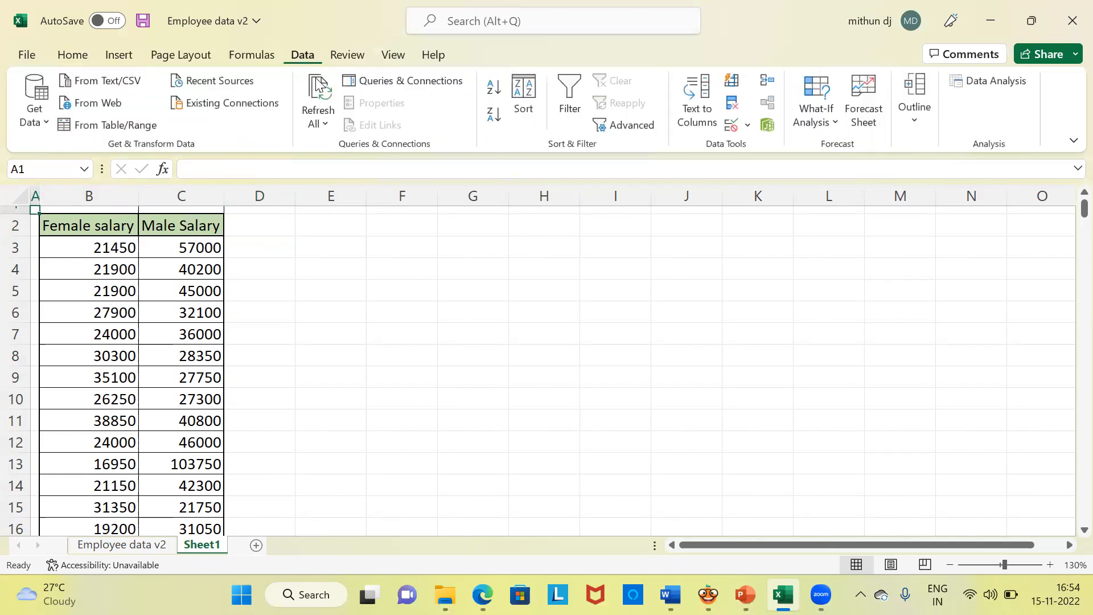
{"action": "left_click", "coordinate": [1007, 86]}
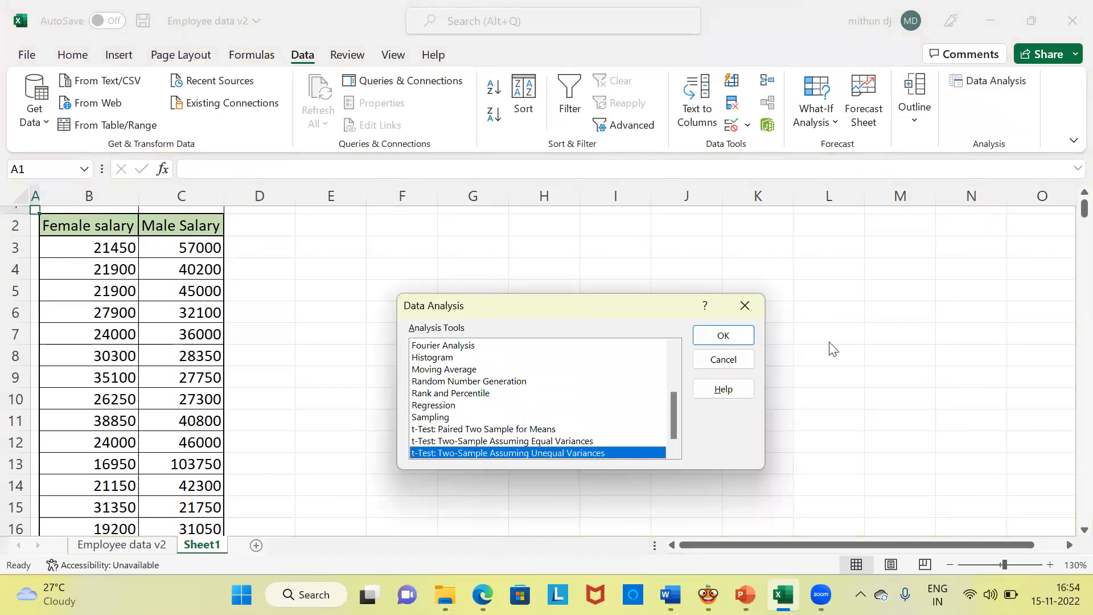
{"action": "left_click", "coordinate": [509, 431]}
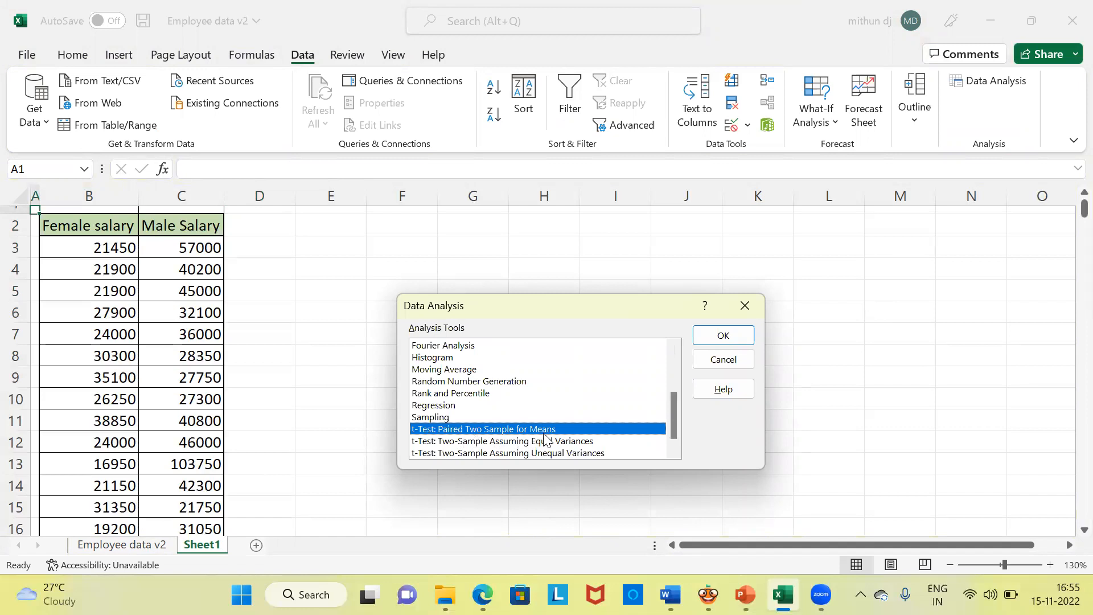
{"action": "left_click", "coordinate": [462, 444]}
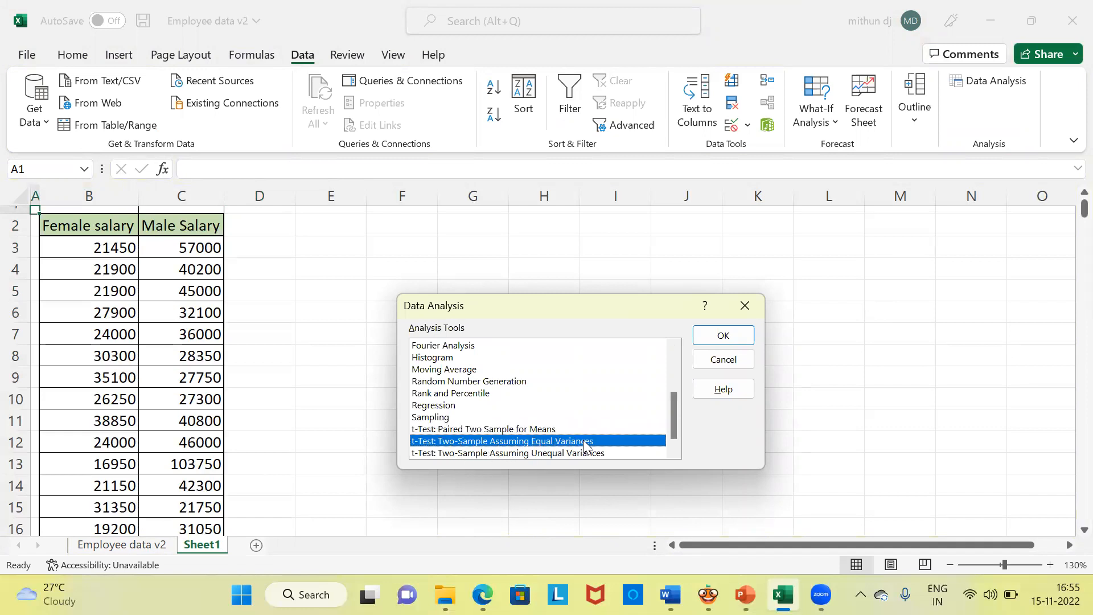
{"action": "left_click", "coordinate": [475, 453]}
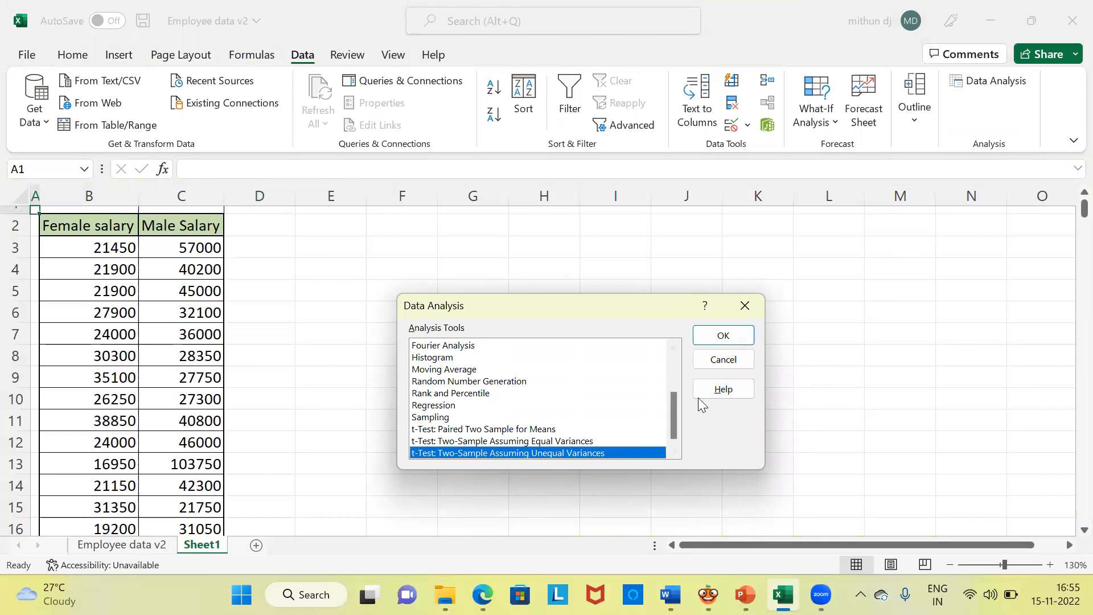
{"action": "left_click", "coordinate": [737, 334]}
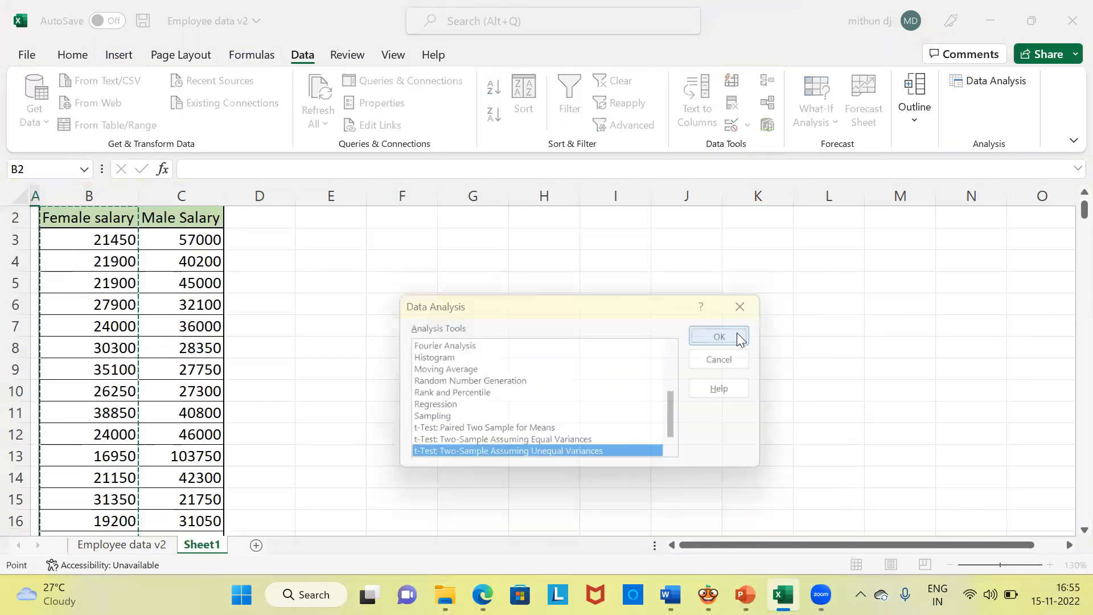
Clear both variable ranges and the hypothesized mean difference of the t-test, and turn off Labels.
{"action": "key", "text": "BackSpace"}
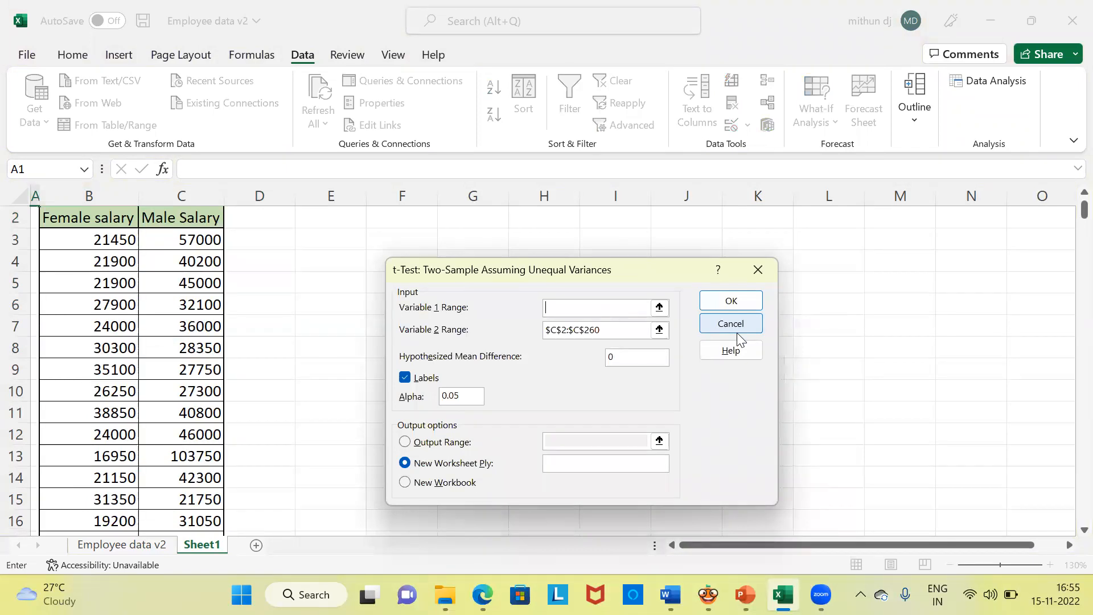
{"action": "mouse_move", "coordinate": [615, 325]}
{"action": "left_mouse_down"}
{"action": "mouse_move", "coordinate": [540, 336]}
{"action": "mouse_move", "coordinate": [607, 329]}
{"action": "left_mouse_up"}
{"action": "key", "text": "BackSpace"}
{"action": "key", "text": "BackSpace"}
{"action": "key", "text": "BackSpace"}
{"action": "key", "text": "BackSpace"}
{"action": "key", "text": "BackSpace"}
{"action": "key", "text": "BackSpace"}
{"action": "key", "text": "BackSpace"}
{"action": "key", "text": "BackSpace"}
{"action": "key", "text": "BackSpace"}
{"action": "key", "text": "BackSpace"}
{"action": "key", "text": "BackSpace"}
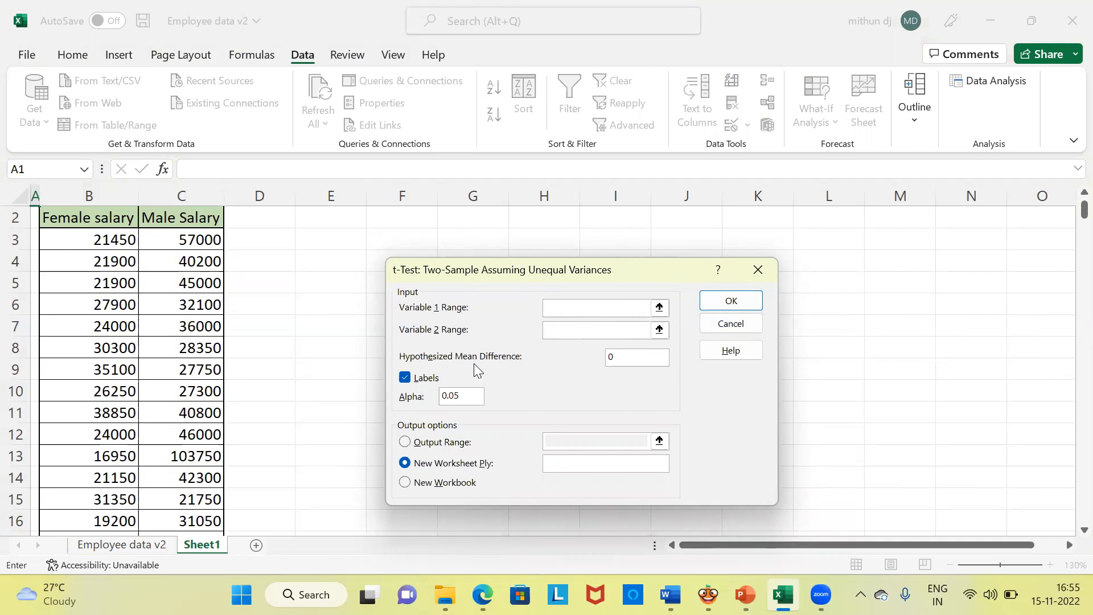
{"action": "left_click", "coordinate": [406, 377]}
{"action": "left_click", "coordinate": [624, 357]}
Set the Variable 1 range to the female salaries, $B$2:$B$218, and the Variable 2 range to the male salaries, $C$2:$C$260.
{"action": "left_click", "coordinate": [567, 310]}
{"action": "left_click", "coordinate": [87, 223]}
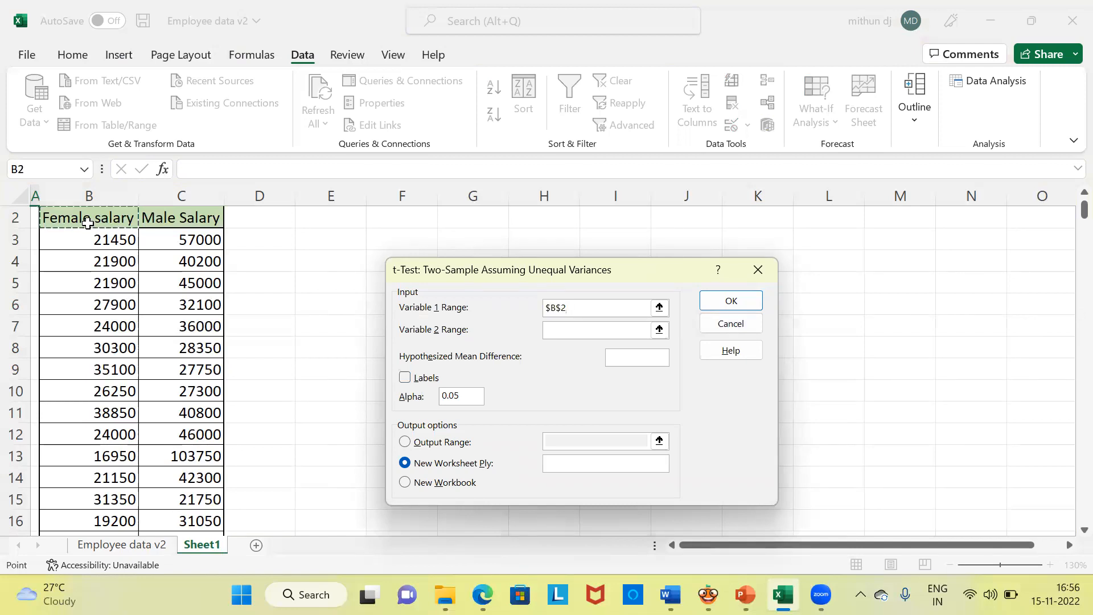
{"action": "key", "text": "ctrl+shift+Down"}
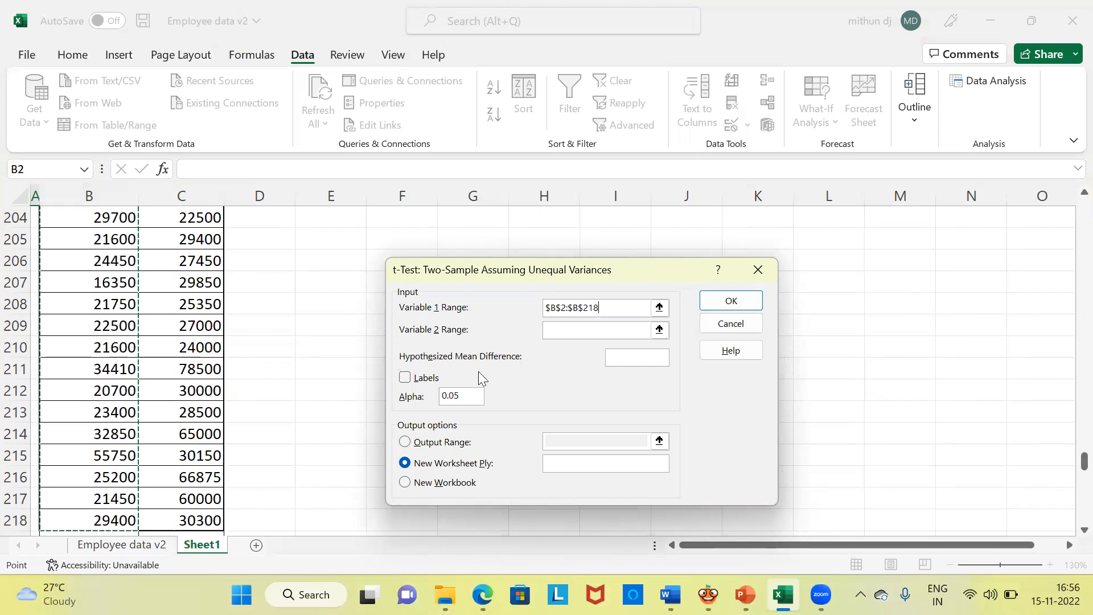
{"action": "left_click", "coordinate": [556, 329]}
{"action": "left_click", "coordinate": [556, 330]}
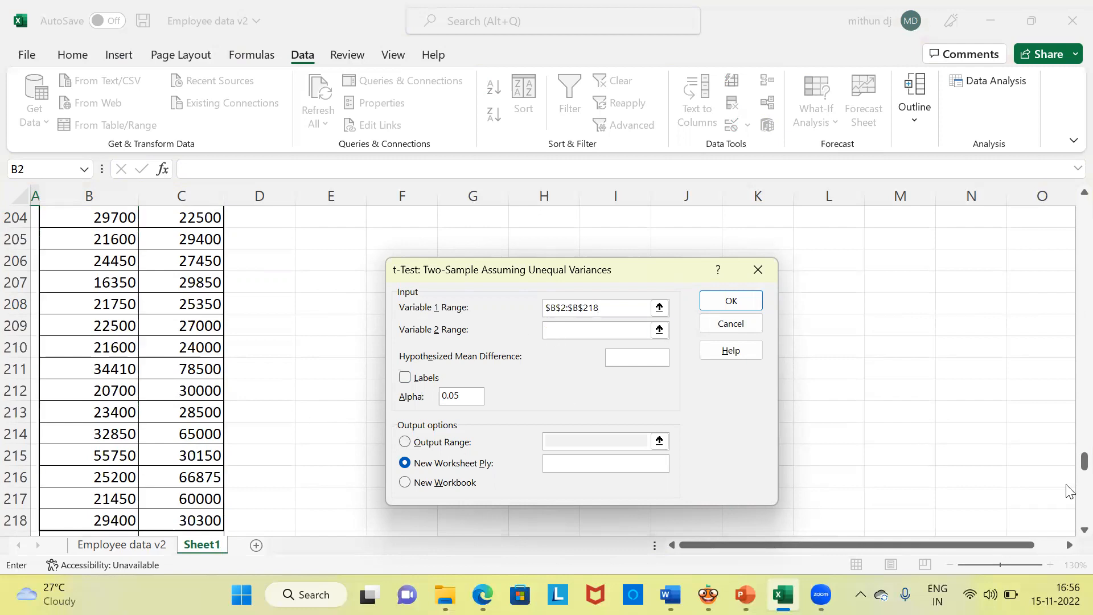
{"action": "left_click_drag", "start_coordinate": [1069, 468], "coordinate": [1069, 207]}
{"action": "left_click", "coordinate": [179, 227]}
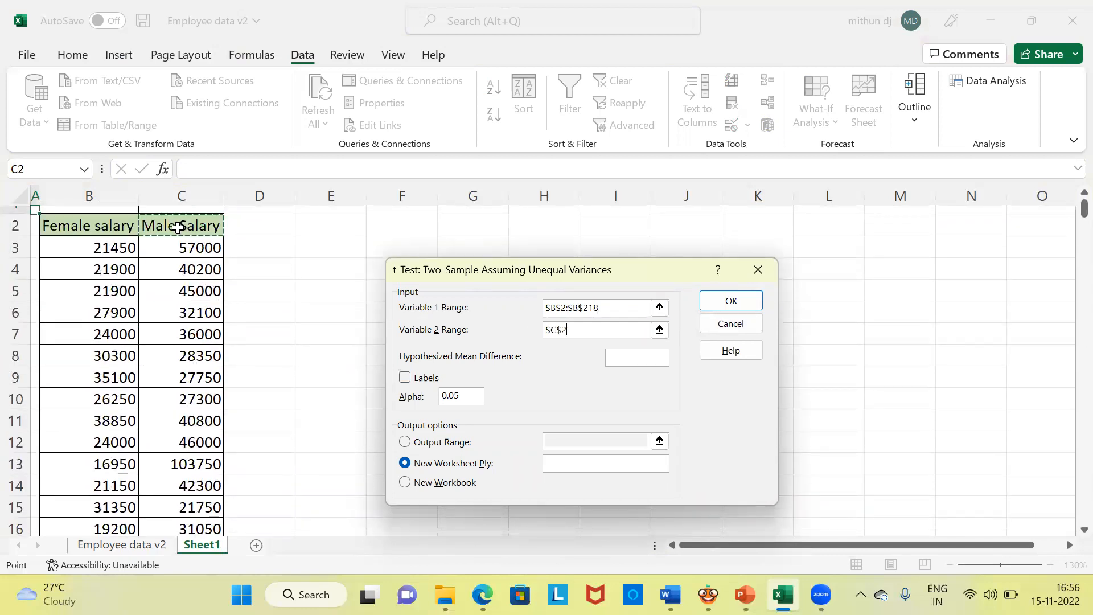
{"action": "key", "text": "ctrl+shift+Down"}
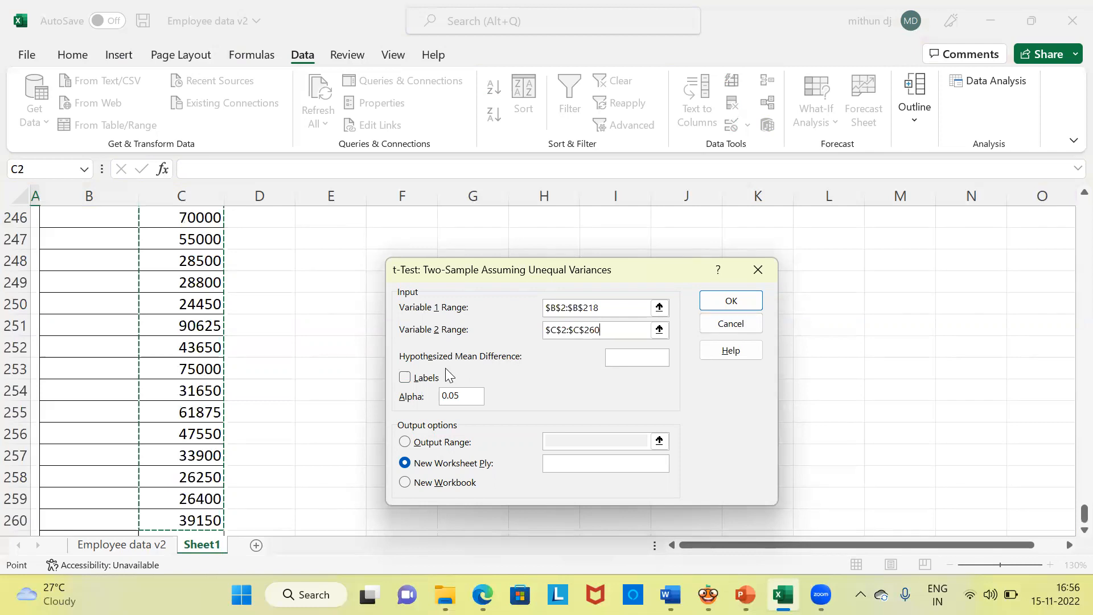
Set the hypothesized mean difference to 0 and turn on Labels, keeping alpha at 0.05 and both variable ranges.
{"action": "left_click", "coordinate": [631, 360]}
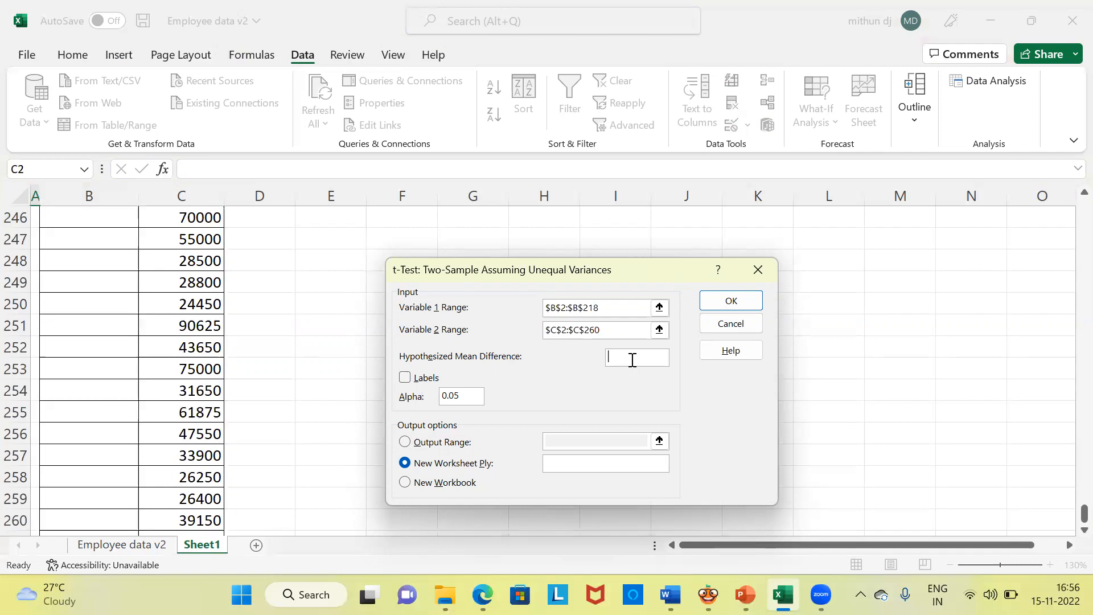
{"action": "type", "text": "0"}
{"action": "left_click", "coordinate": [464, 398]}
{"action": "left_click", "coordinate": [626, 310]}
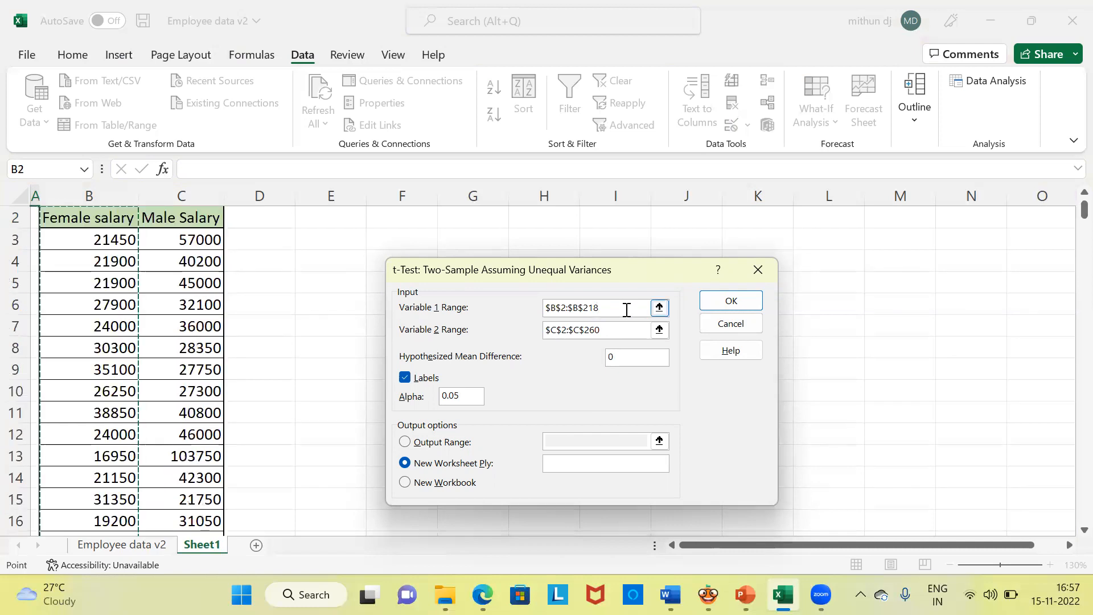
{"action": "left_click", "coordinate": [623, 330]}
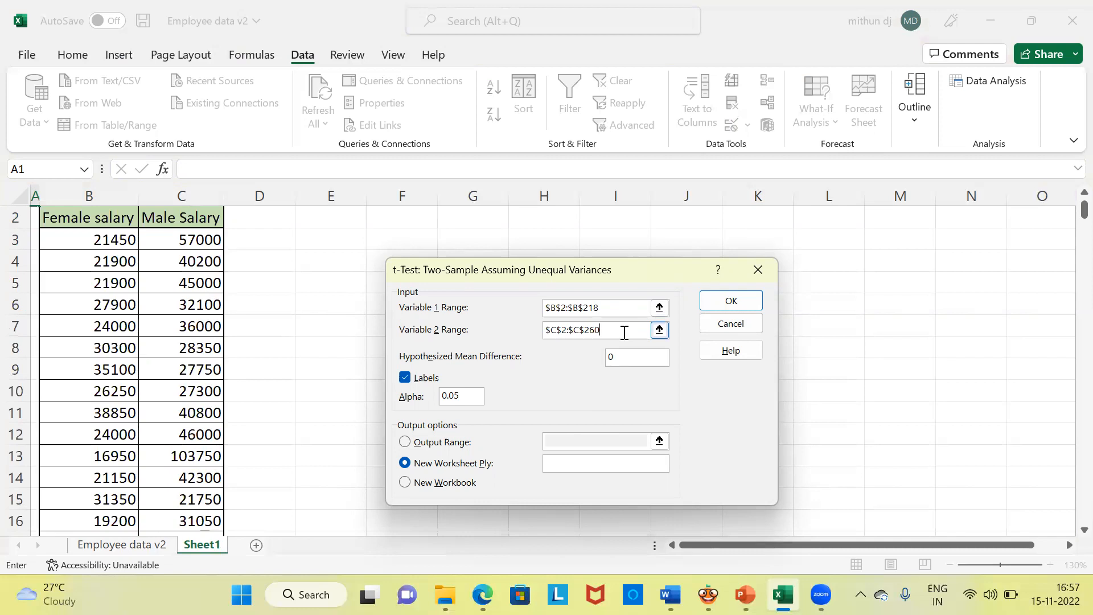
Run the t-test with output on a new worksheet, and auto-fit the widths of result columns A, B and C.
{"action": "left_click", "coordinate": [627, 359]}
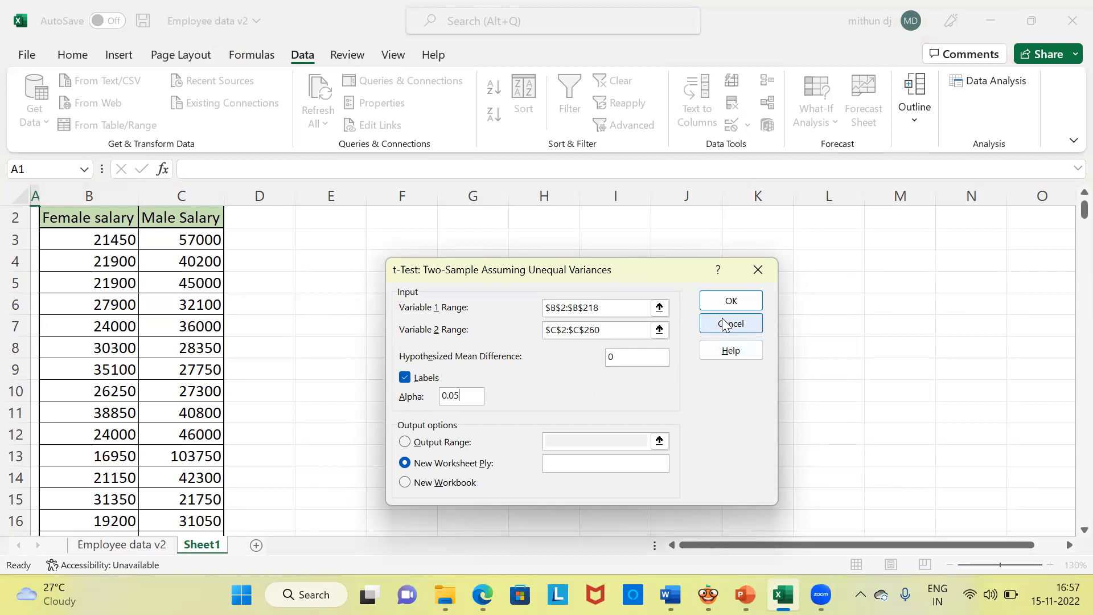
{"action": "left_click", "coordinate": [732, 300]}
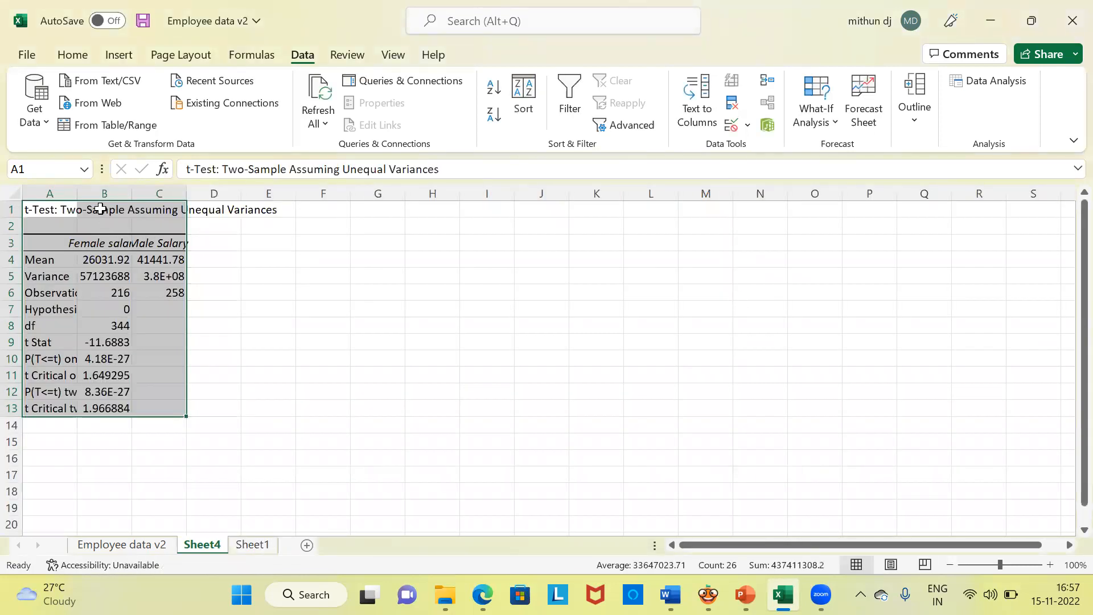
{"action": "double_click", "coordinate": [76, 192]}
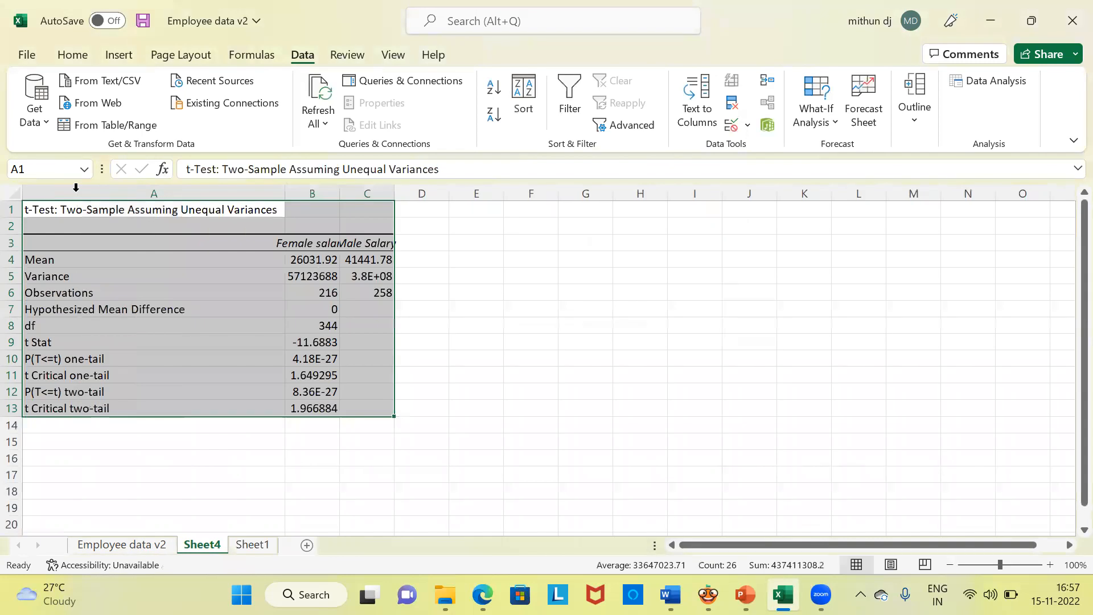
{"action": "double_click", "coordinate": [340, 190]}
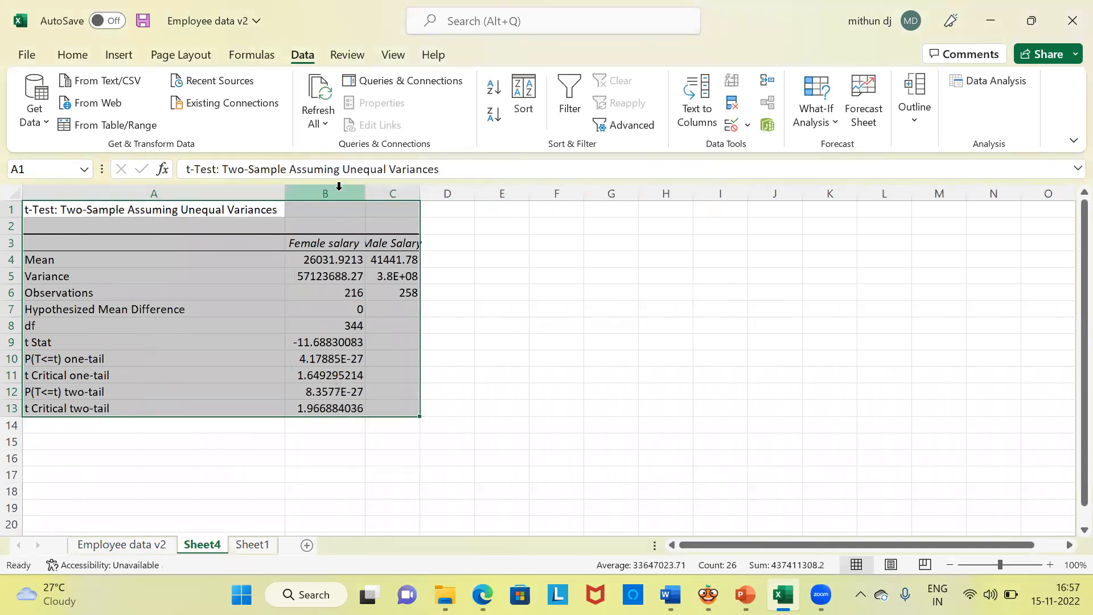
{"action": "left_click", "coordinate": [186, 227]}
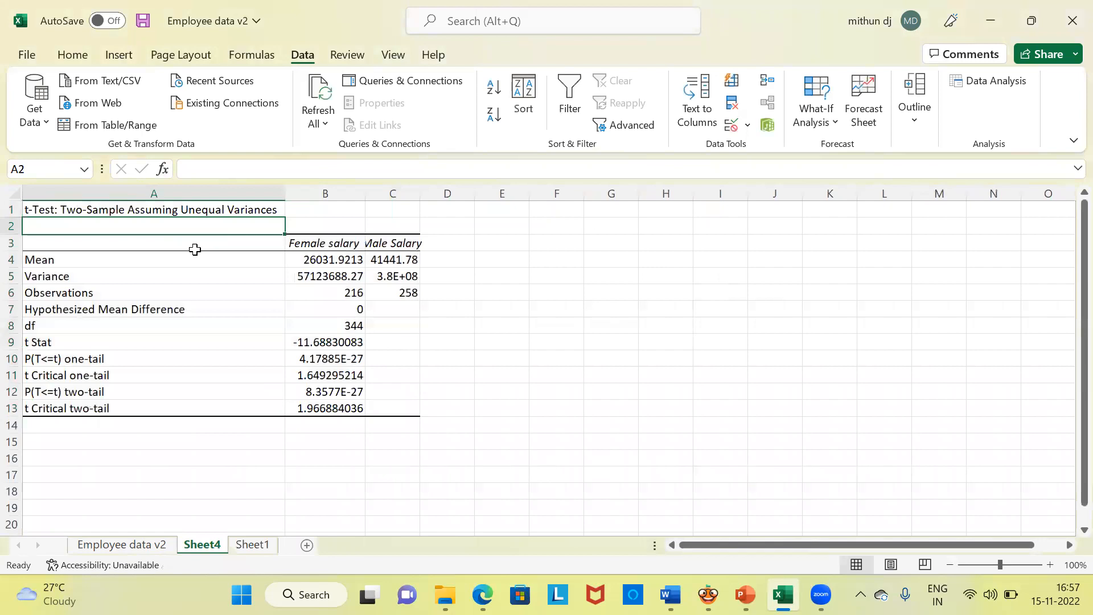
{"action": "left_click_drag", "start_coordinate": [166, 257], "coordinate": [160, 401]}
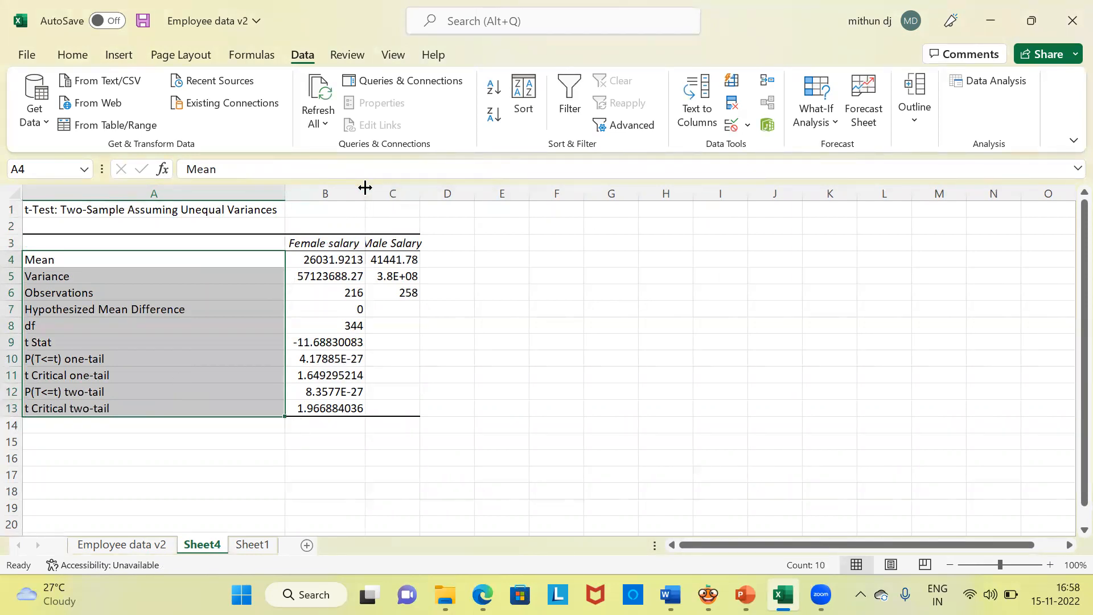
{"action": "double_click", "coordinate": [421, 189]}
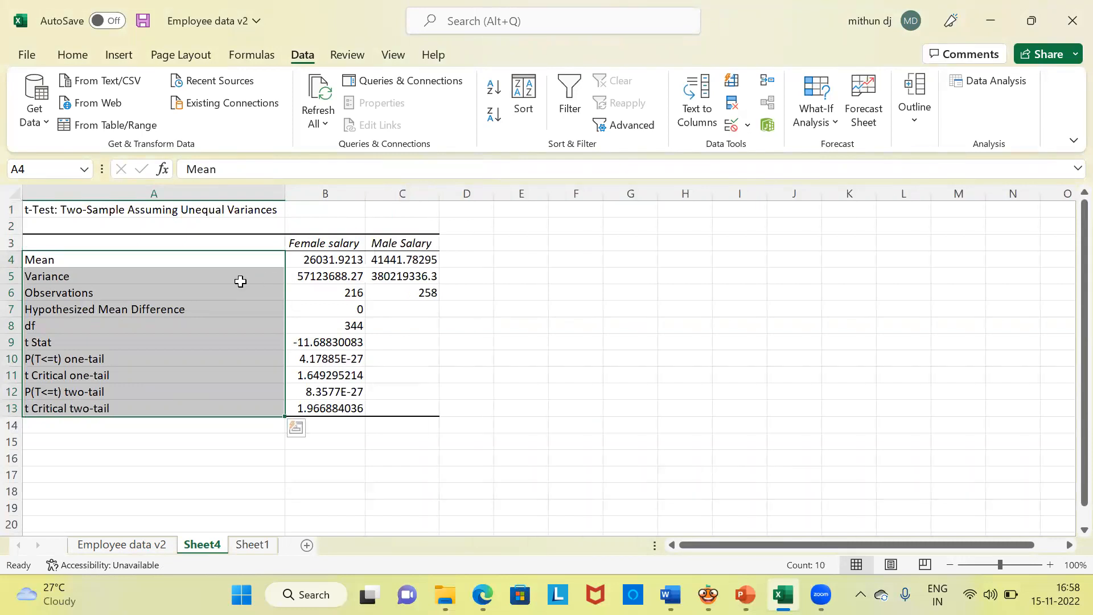
Examine the t-test results for both salary groups: mean, variance, observations, hypothesized mean difference, df, t Stat, and the one-tail and two-tail p-values and critical values.
{"action": "left_click", "coordinate": [173, 260]}
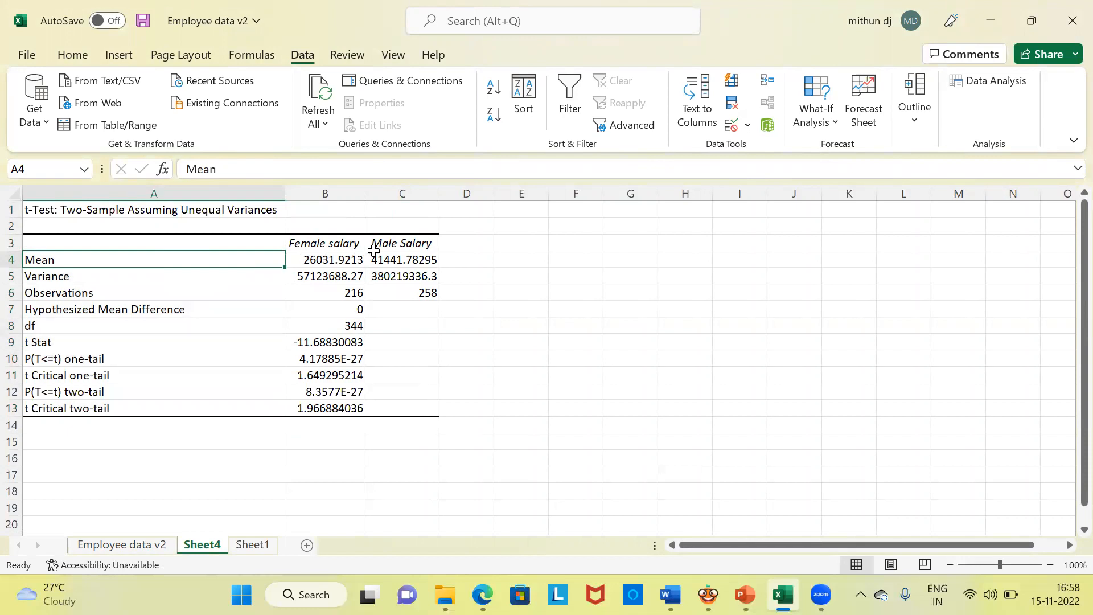
{"action": "left_click", "coordinate": [330, 264]}
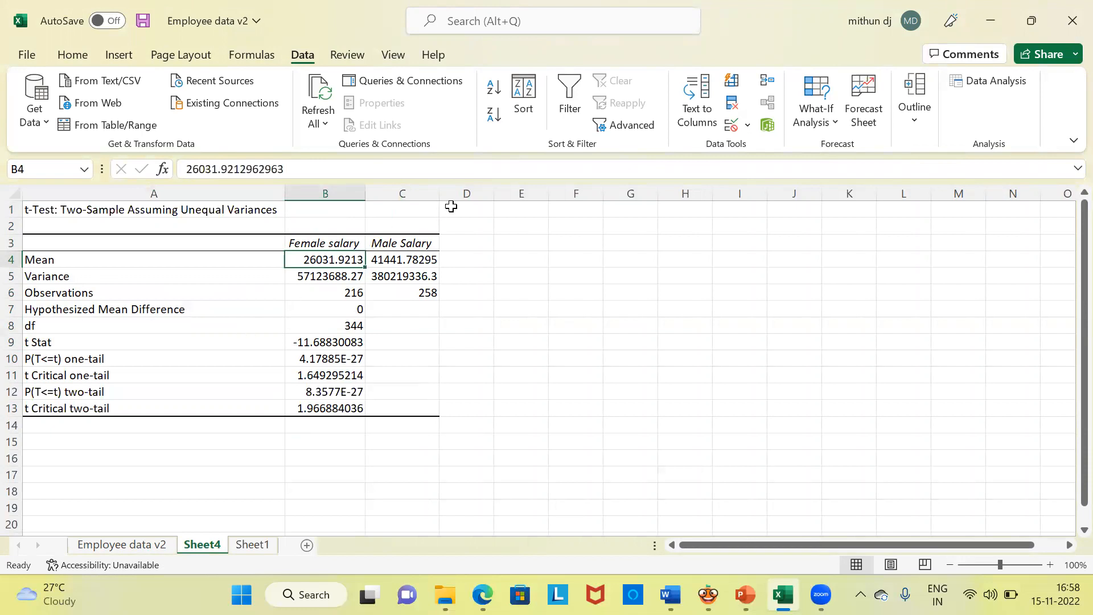
{"action": "left_click", "coordinate": [399, 259]}
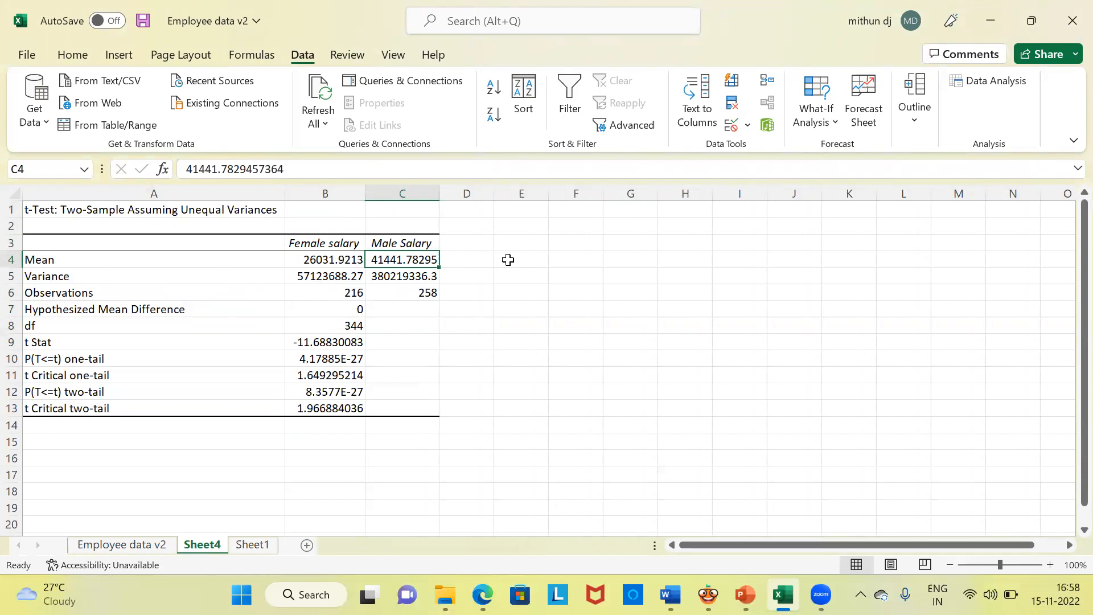
{"action": "left_click", "coordinate": [323, 279]}
{"action": "left_click", "coordinate": [403, 277]}
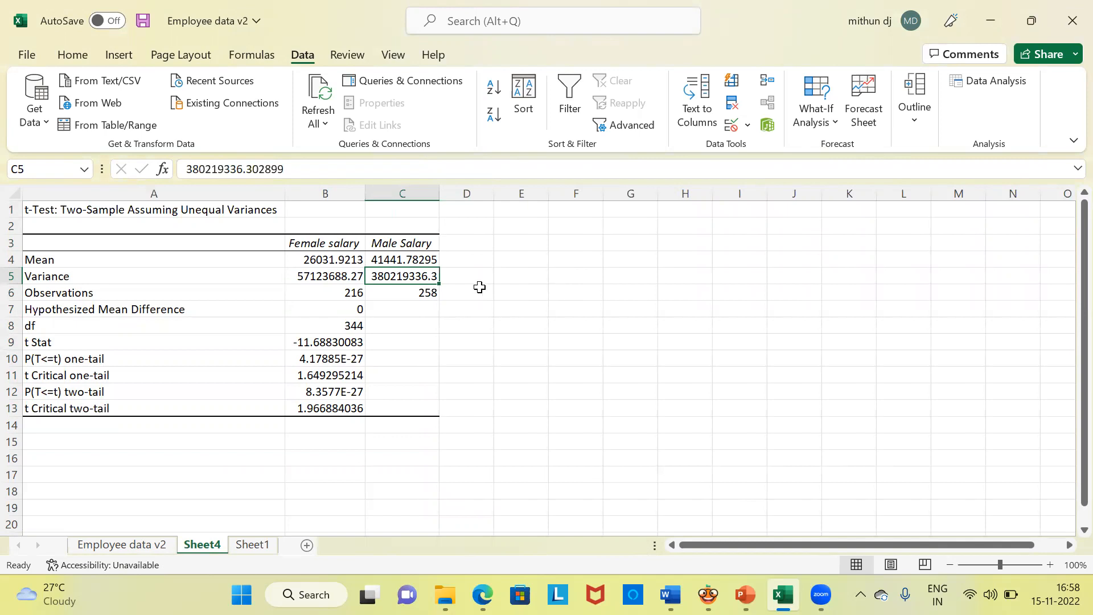
{"action": "left_click", "coordinate": [348, 299]}
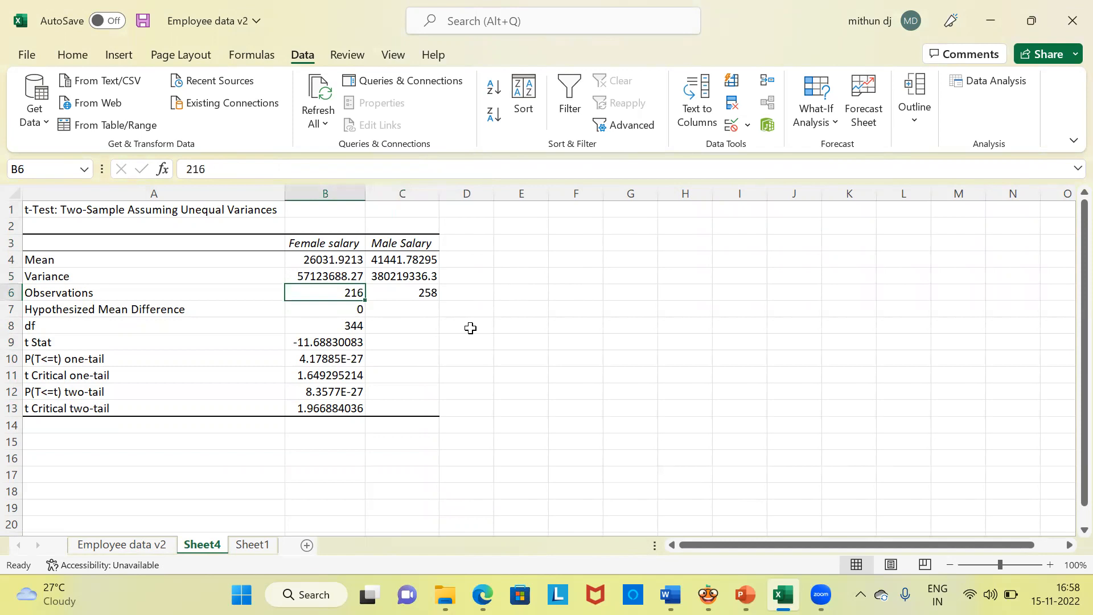
{"action": "left_click", "coordinate": [428, 294]}
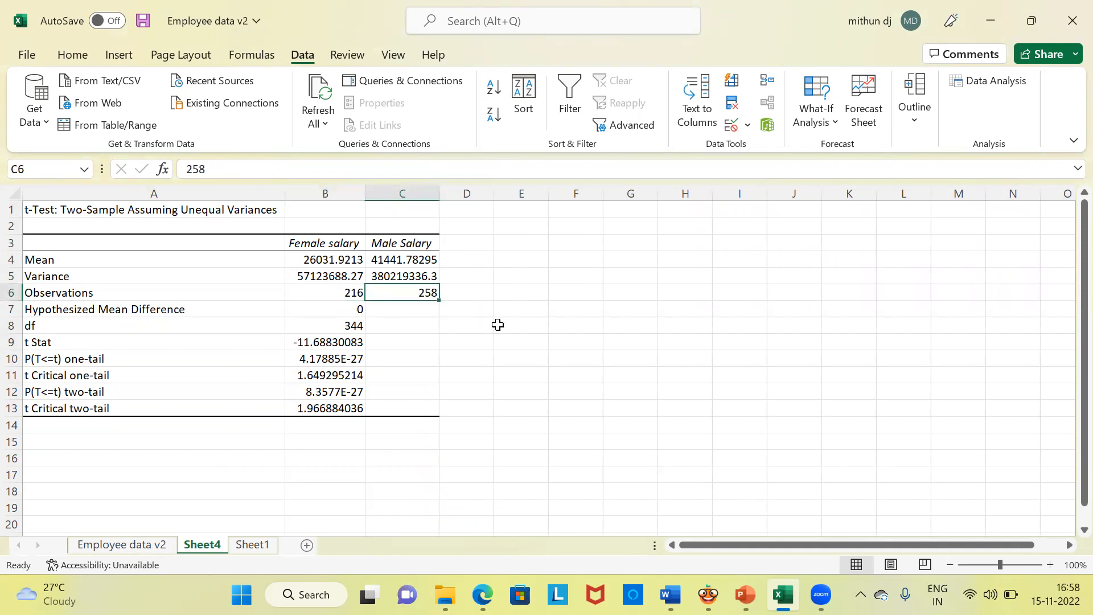
{"action": "left_click", "coordinate": [347, 308]}
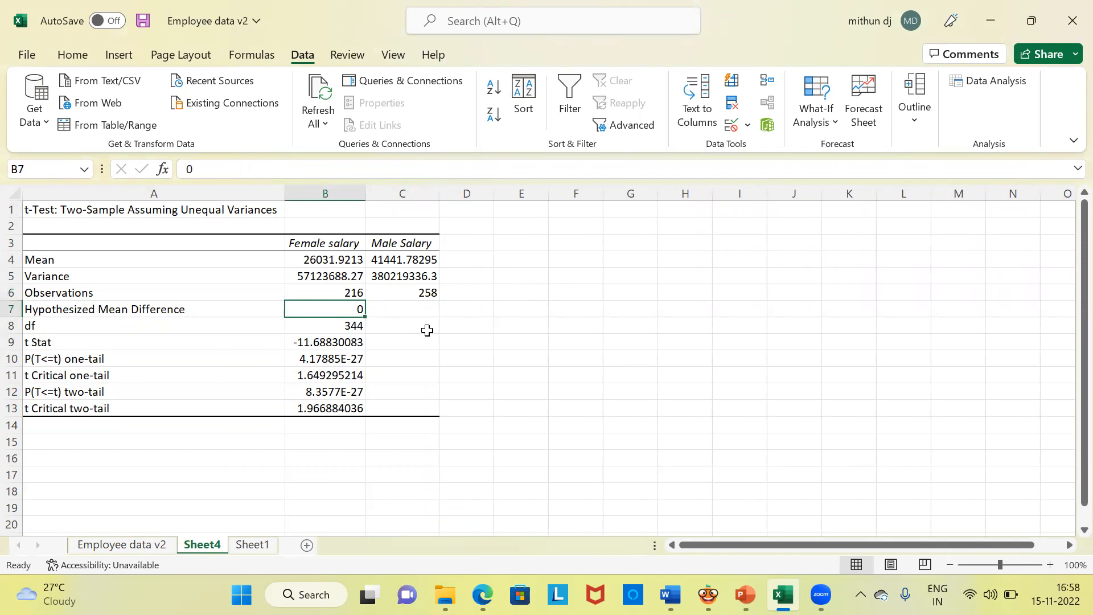
{"action": "key", "text": "Down"}
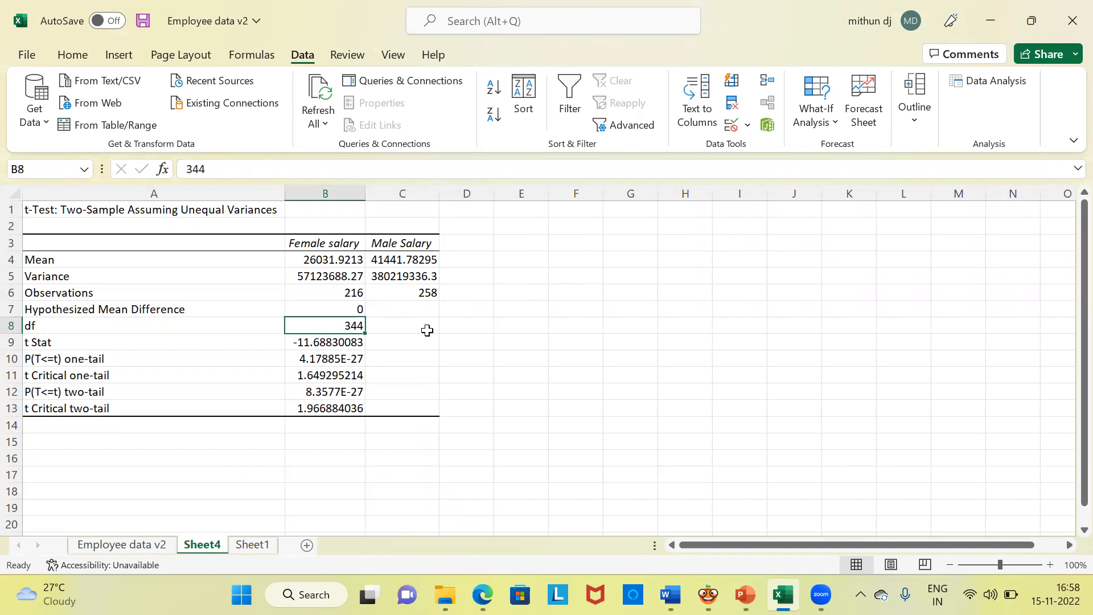
{"action": "left_click", "coordinate": [313, 350]}
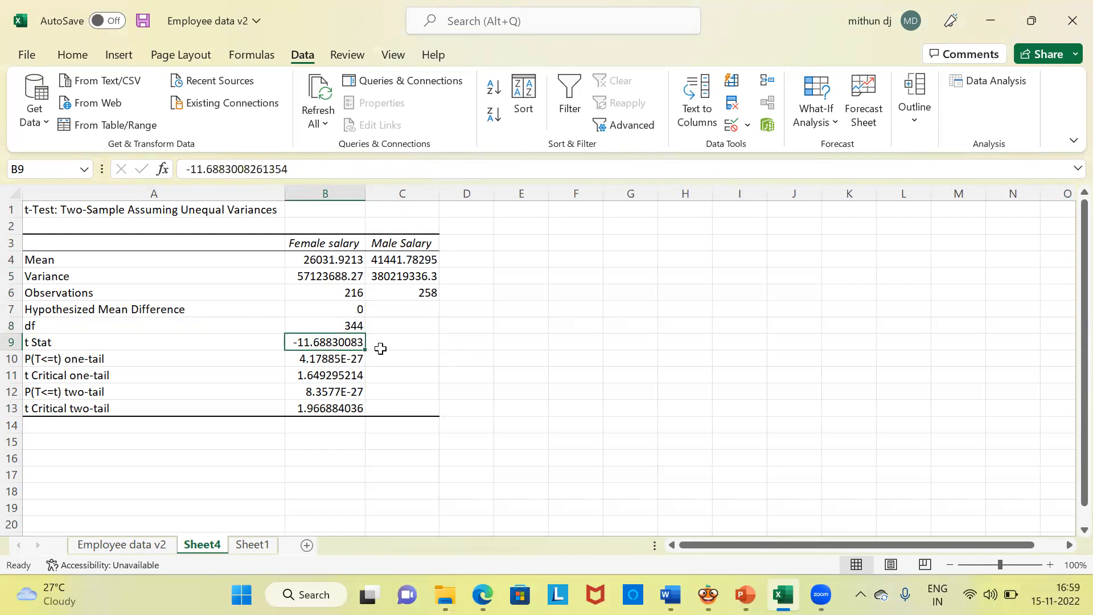
{"action": "left_click", "coordinate": [354, 357]}
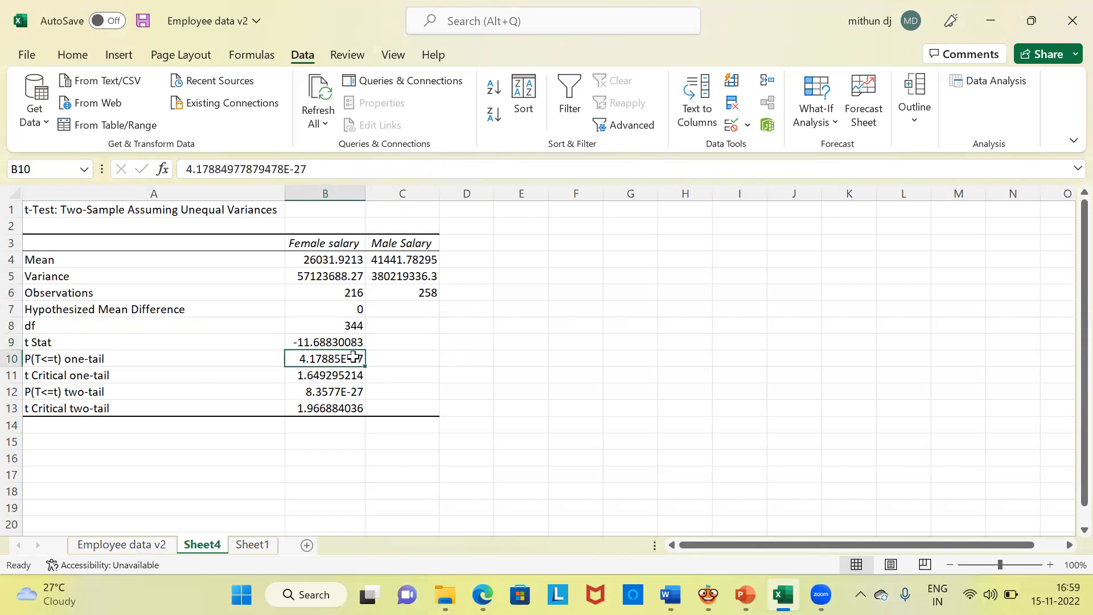
{"action": "left_click", "coordinate": [358, 373]}
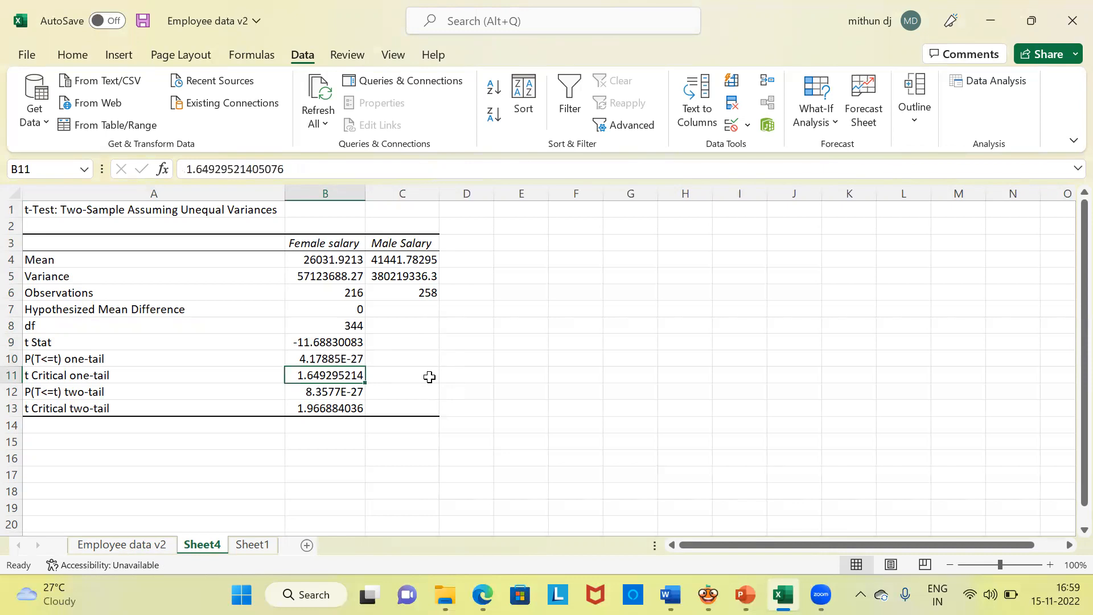
{"action": "left_click", "coordinate": [341, 393]}
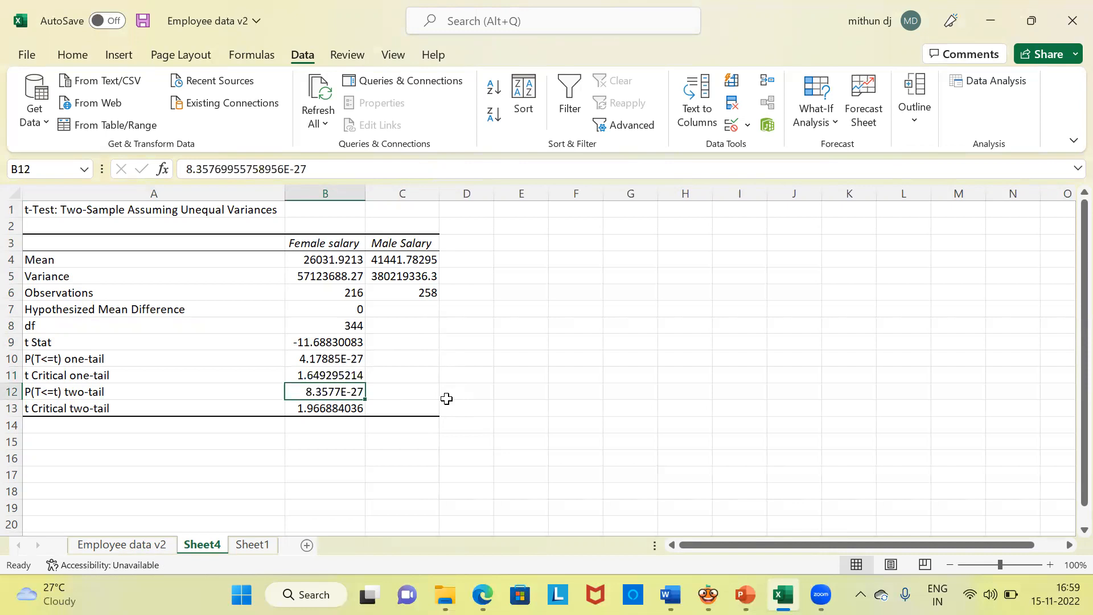
{"action": "left_click", "coordinate": [355, 409]}
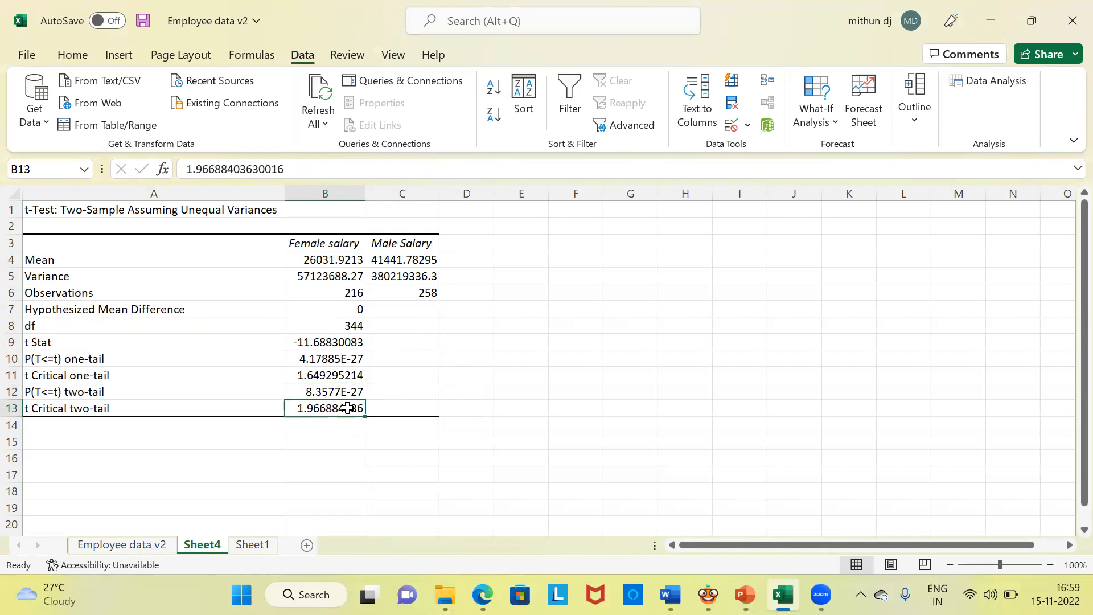
Highlight the two-tail p-value in cell B12 with a light green fill.
{"action": "left_click", "coordinate": [342, 393]}
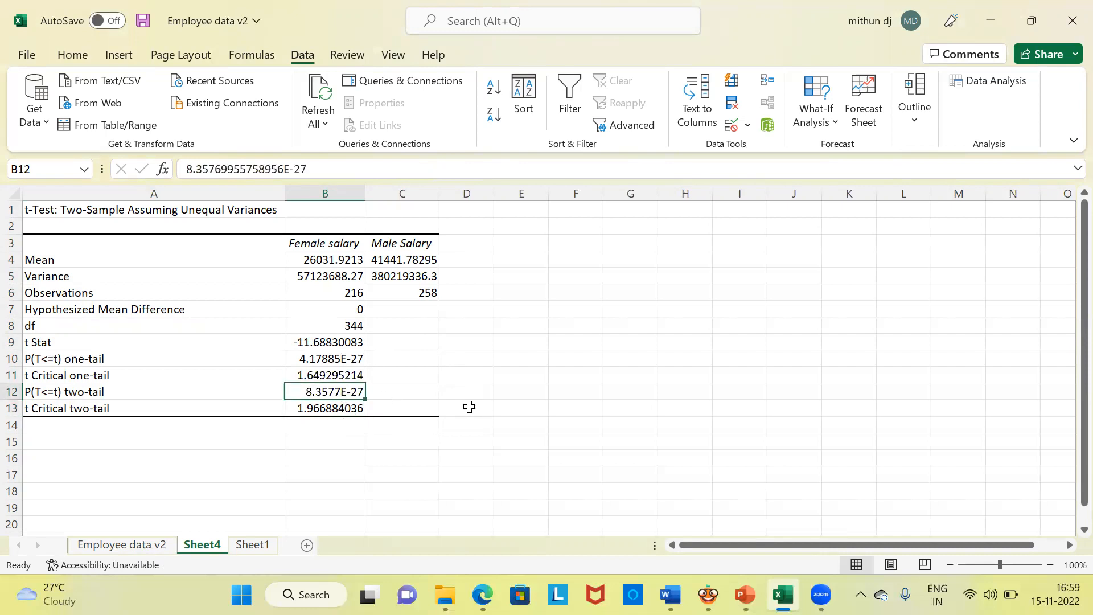
{"action": "left_click", "coordinate": [71, 53]}
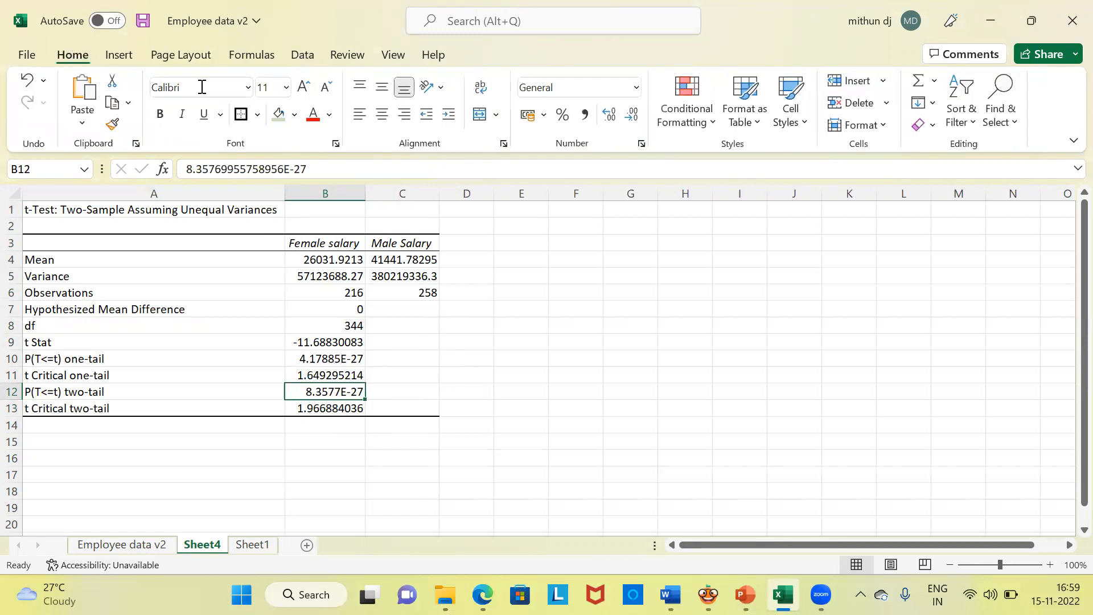
{"action": "left_click", "coordinate": [280, 116]}
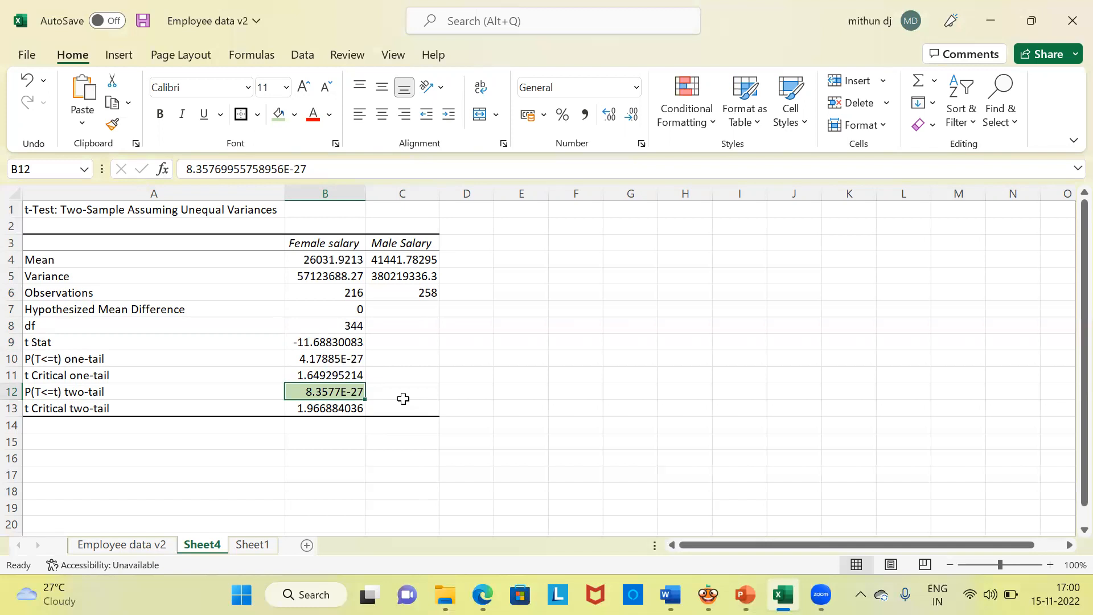
{"action": "left_click", "coordinate": [605, 78]}
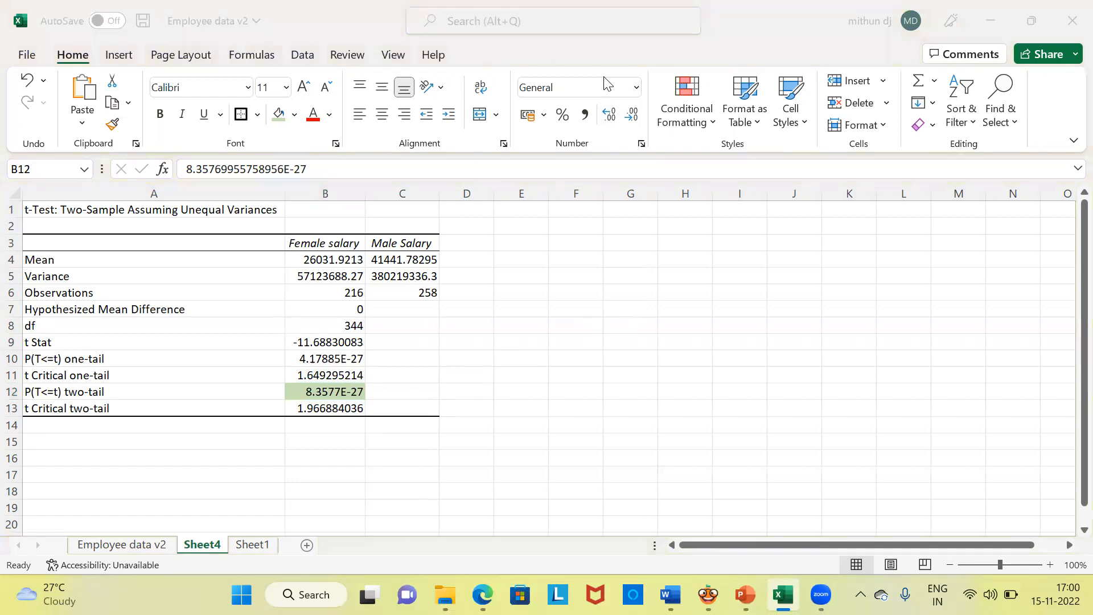